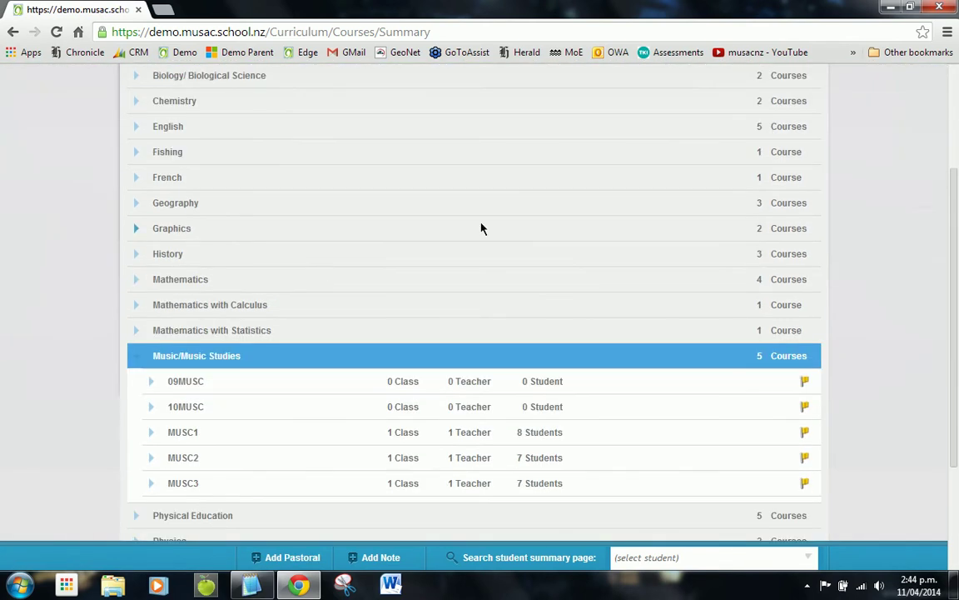
Expand course MUSC1 under Music/Music Studies and open its edit page in a new browser tab.
scroll(481, 228, "up", 2)
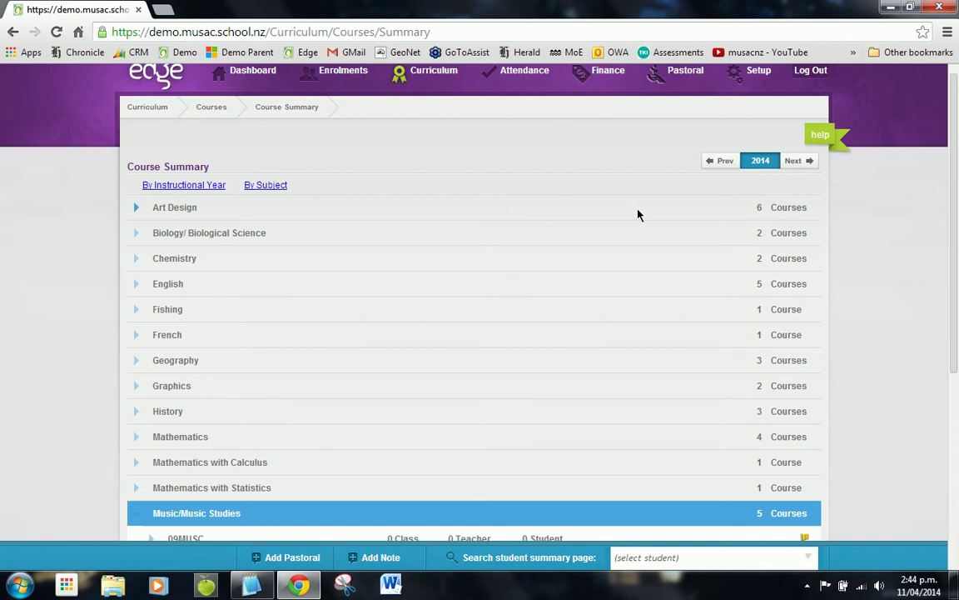
scroll(473, 270, "down", 2)
scroll(450, 271, "down", 1)
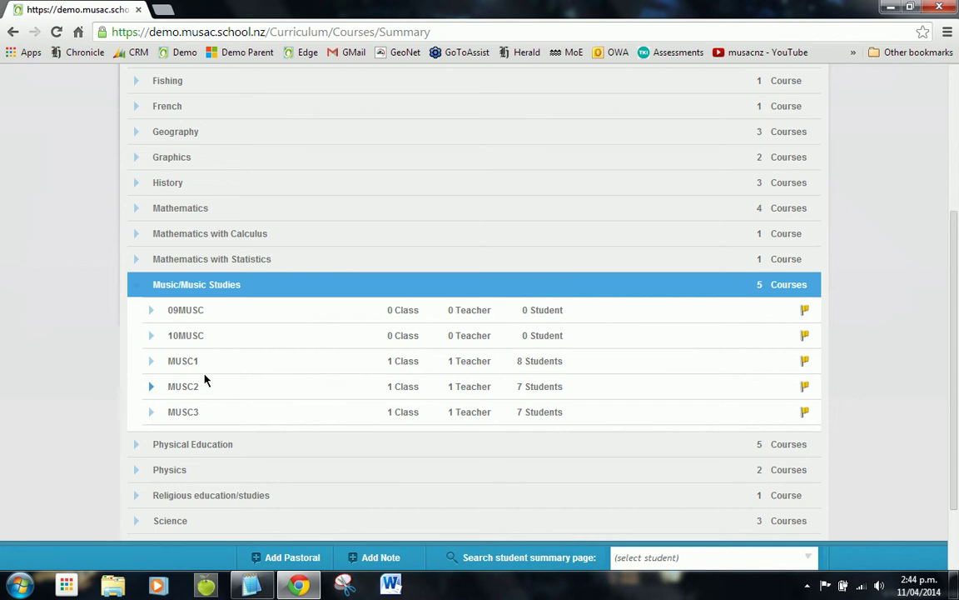
left_click(151, 361)
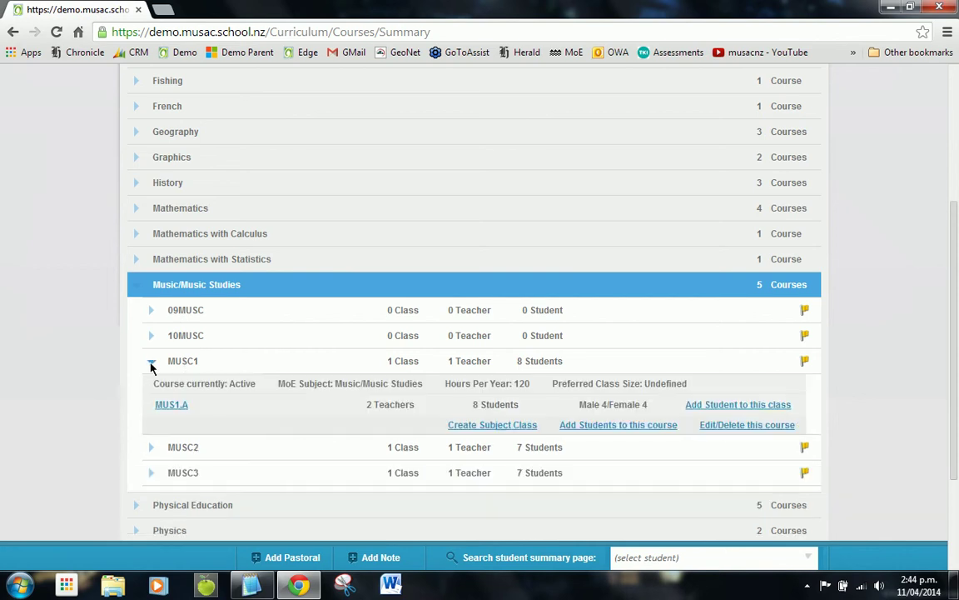
right_click(726, 427)
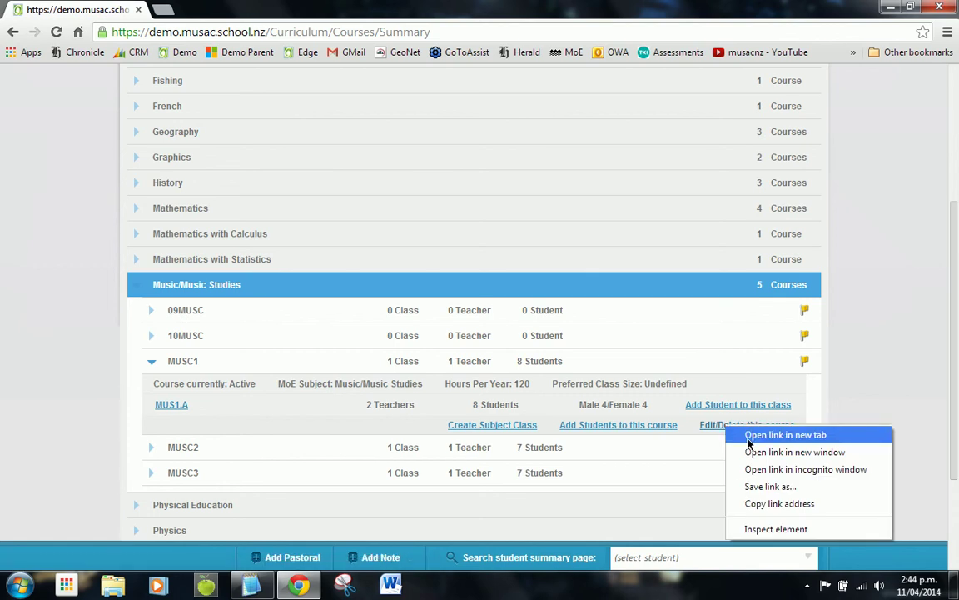
left_click(749, 435)
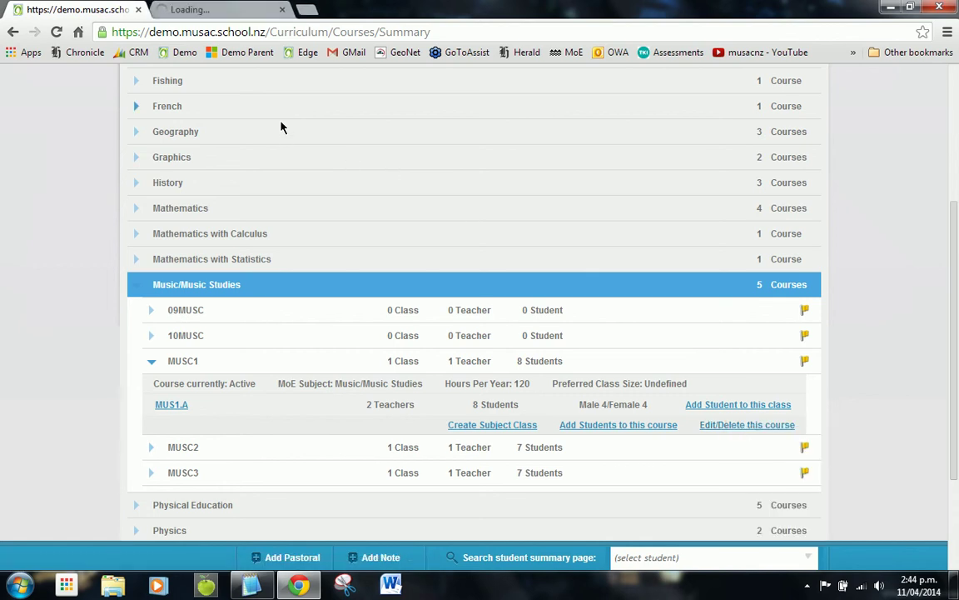
left_click(202, 10)
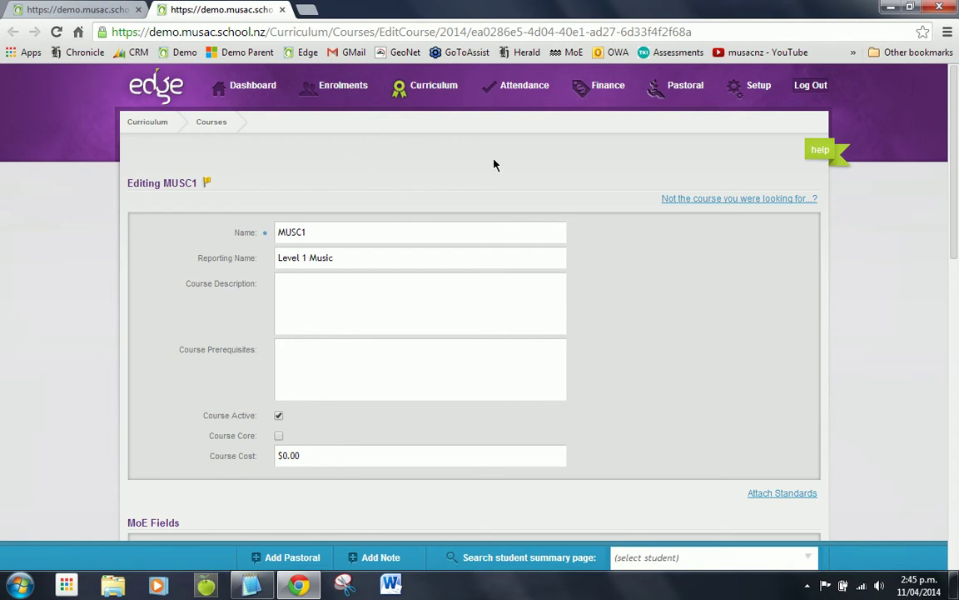
Open the Attach Standards page for course MUSC1 and review its current course standards.
scroll(494, 164, "down", 1)
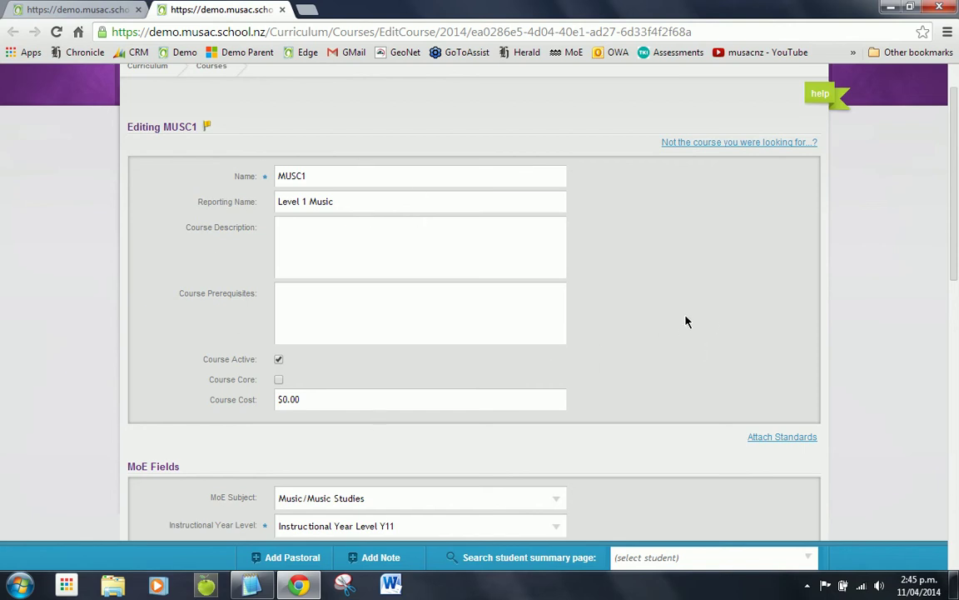
scroll(675, 309, "down", 1)
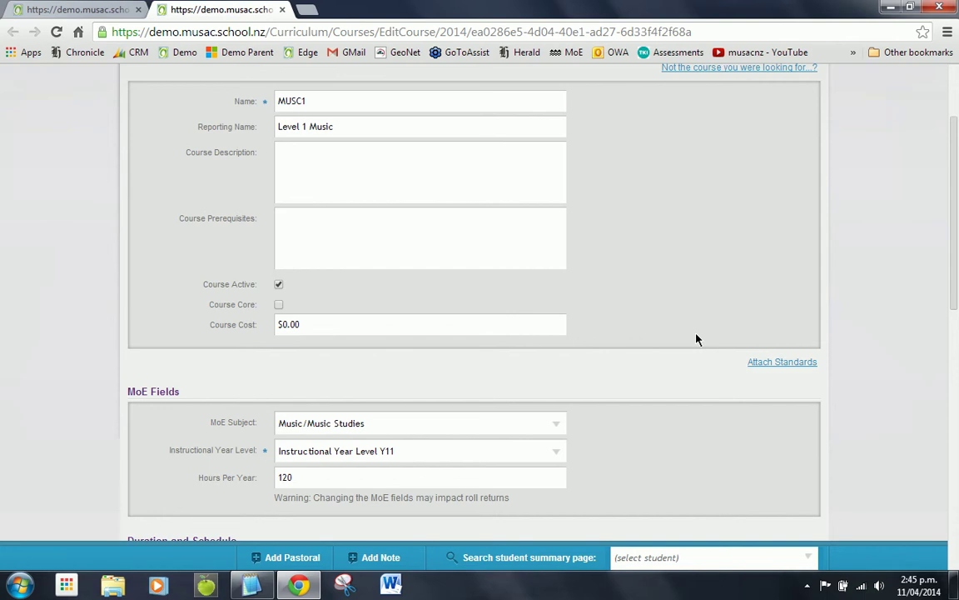
left_click(780, 365)
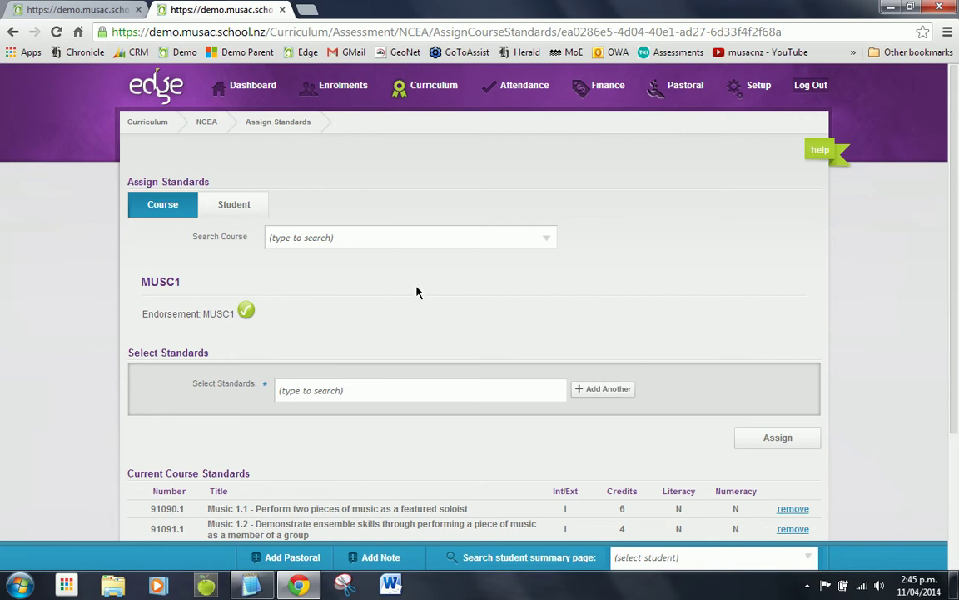
scroll(434, 305, "down", 3)
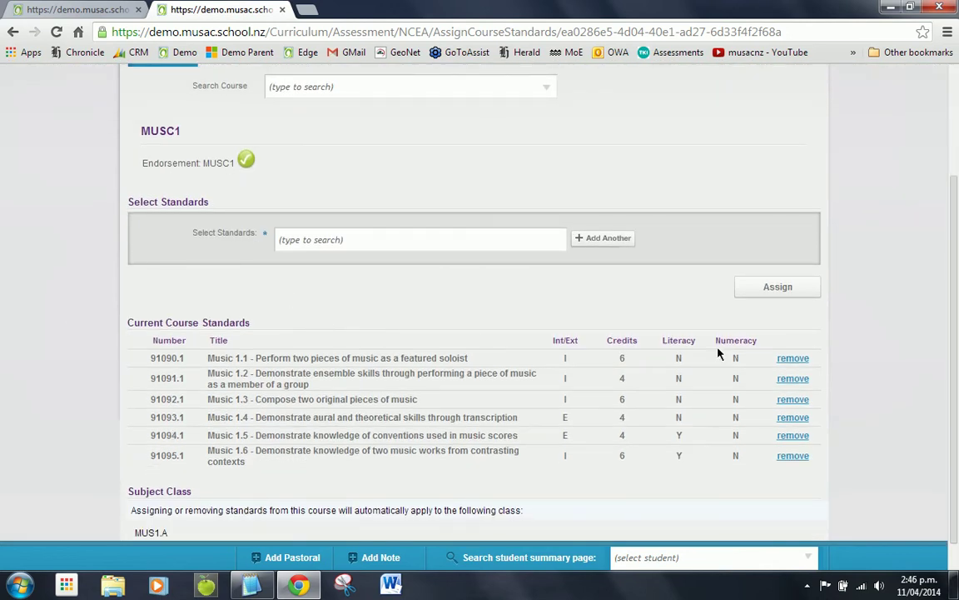
Search the standards available for MUSC1 for 90, and clear the search without assigning one.
left_click(421, 238)
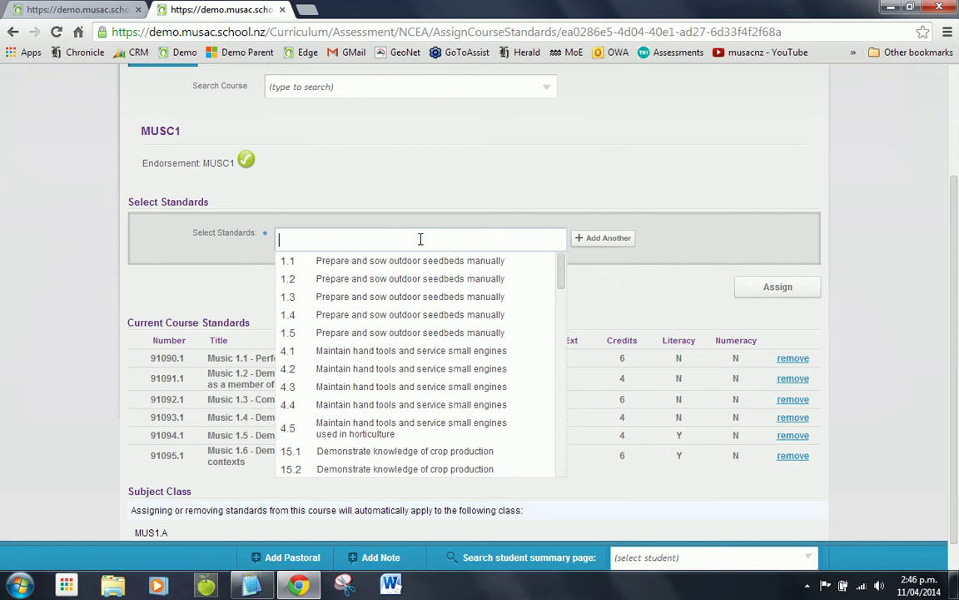
type("90")
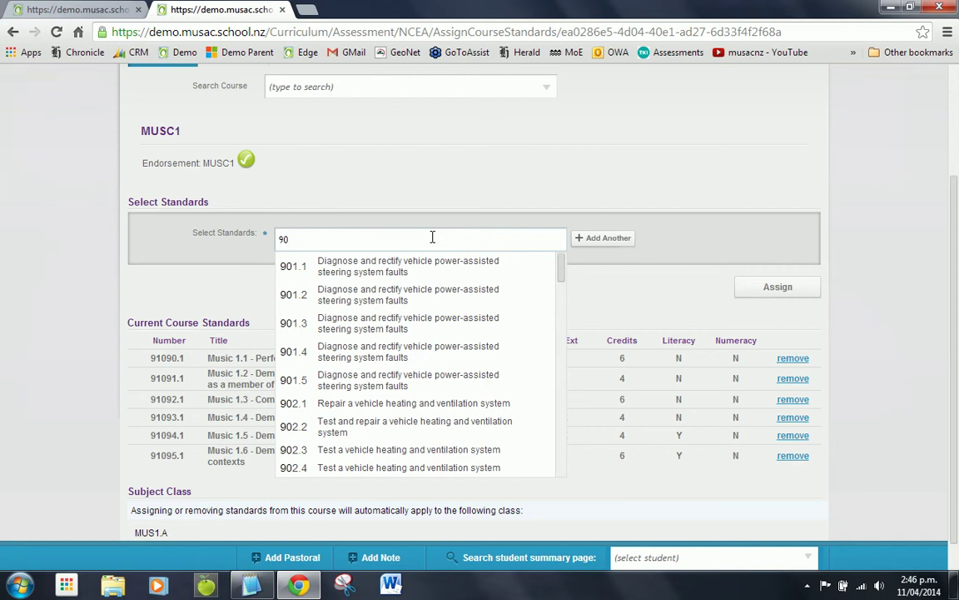
key("BackSpace")
key("BackSpace")
left_click(703, 240)
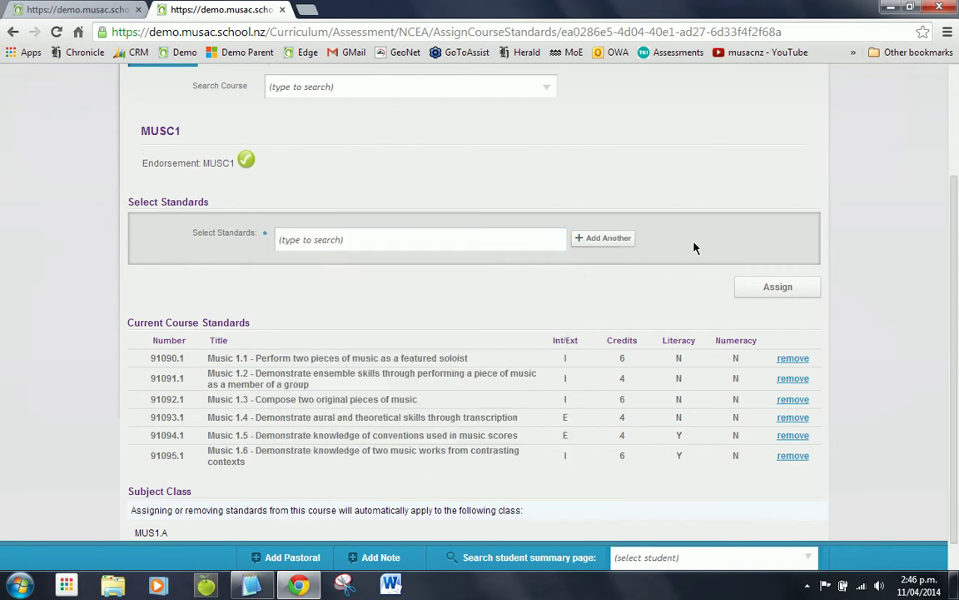
Close the browser tab with MUSC1's assigned standards and open the NCEA Edit Standards page.
scroll(695, 250, "down", 1)
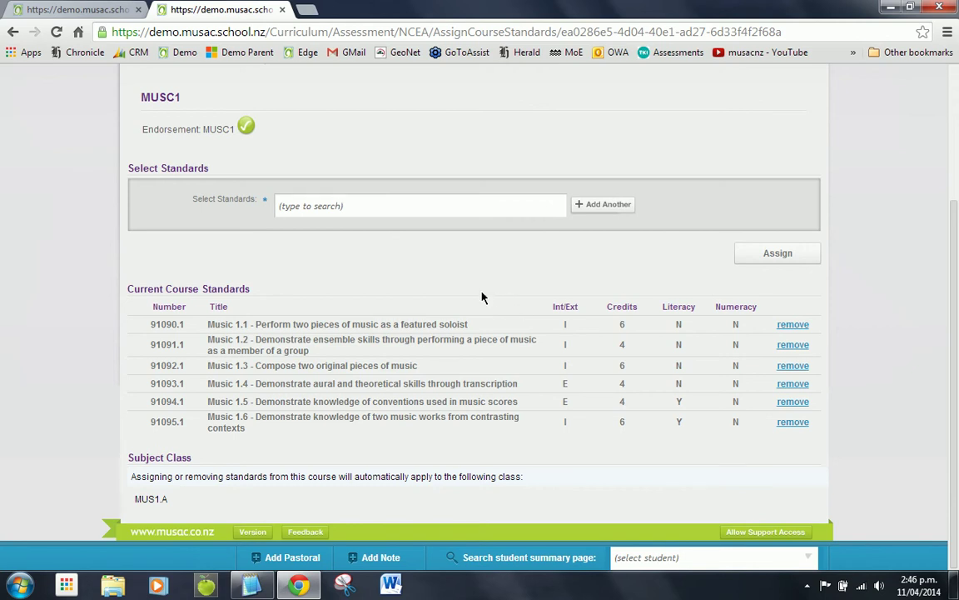
left_click(282, 11)
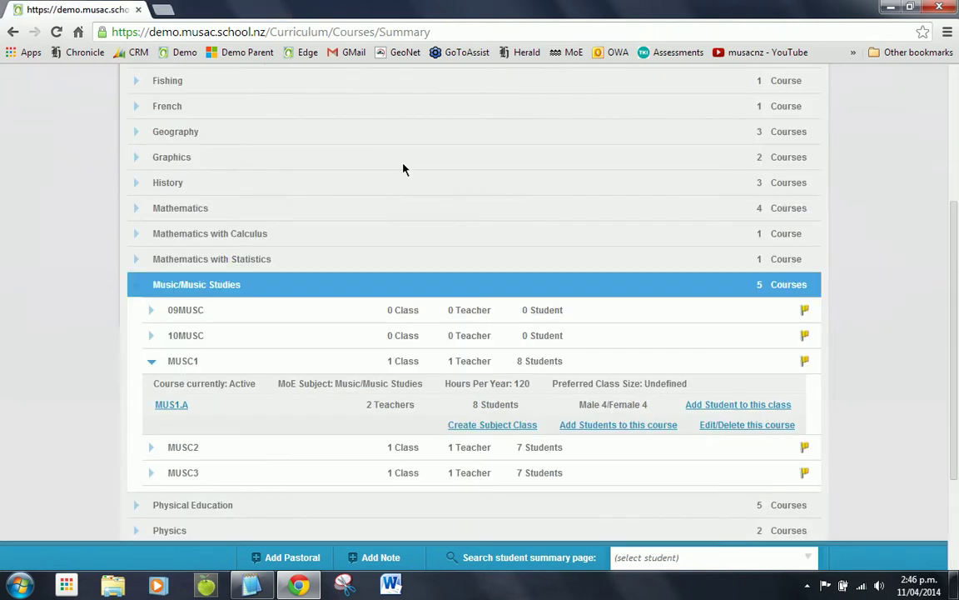
scroll(376, 195, "up", 3)
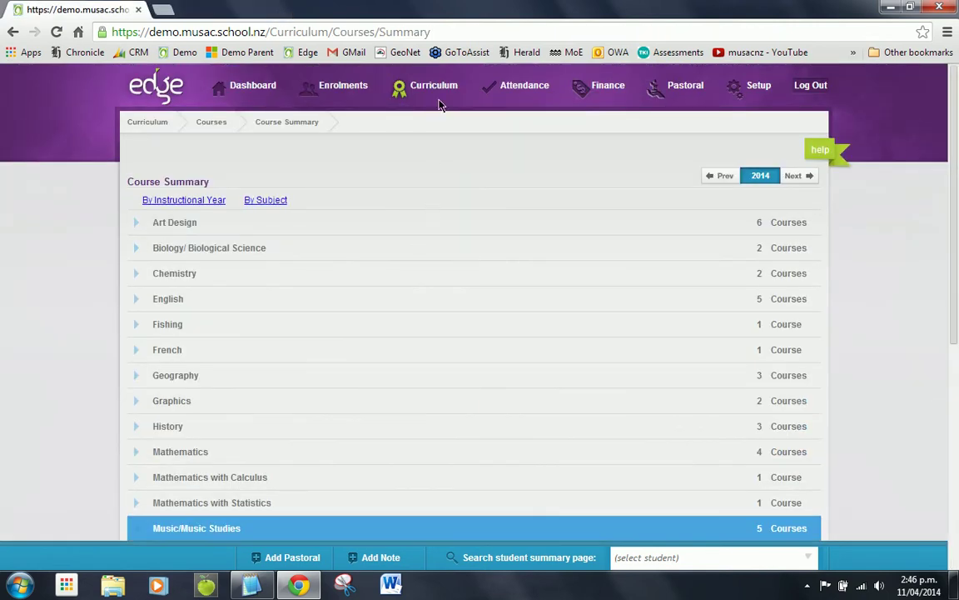
mouse_move(436, 87)
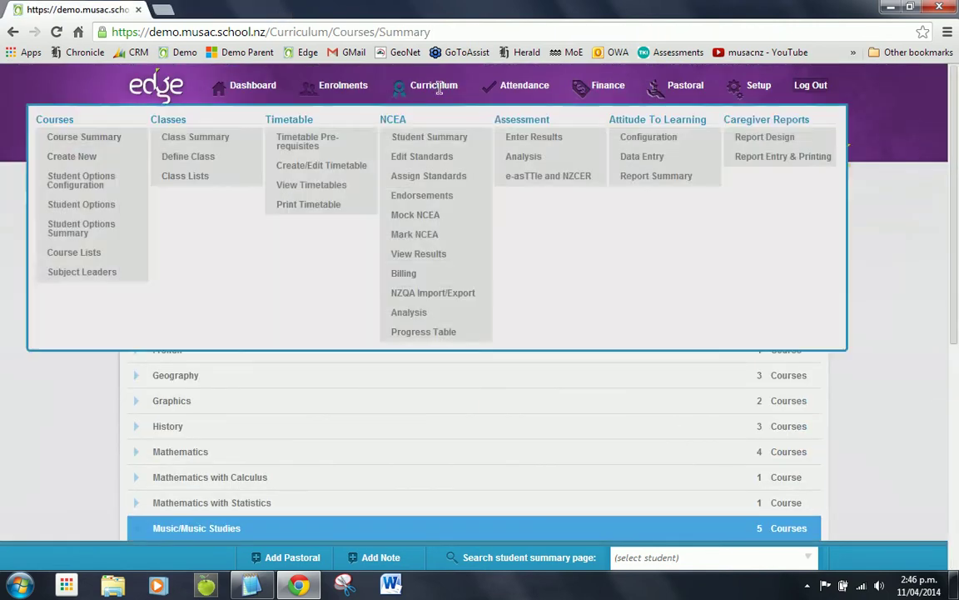
left_click(430, 164)
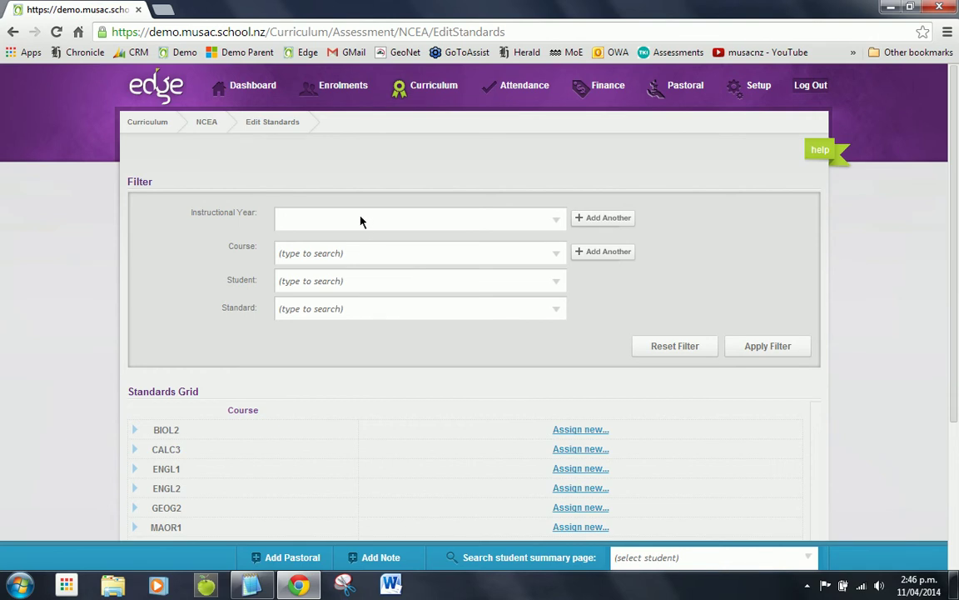
Expand course MUSC1 and class MUS1.A in the Standards Grid to review the standards assigned to each student.
scroll(361, 220, "down", 3)
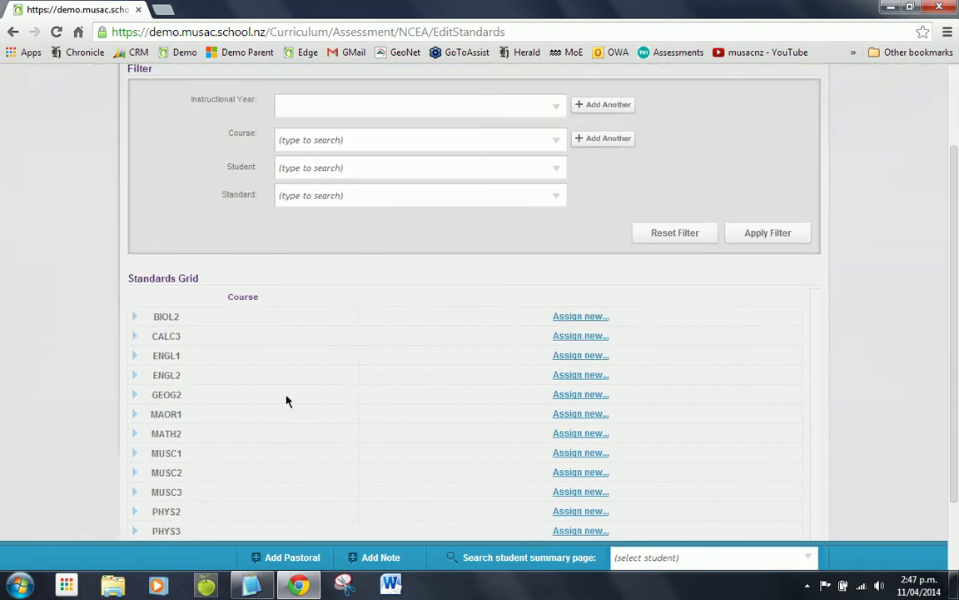
left_click(136, 456)
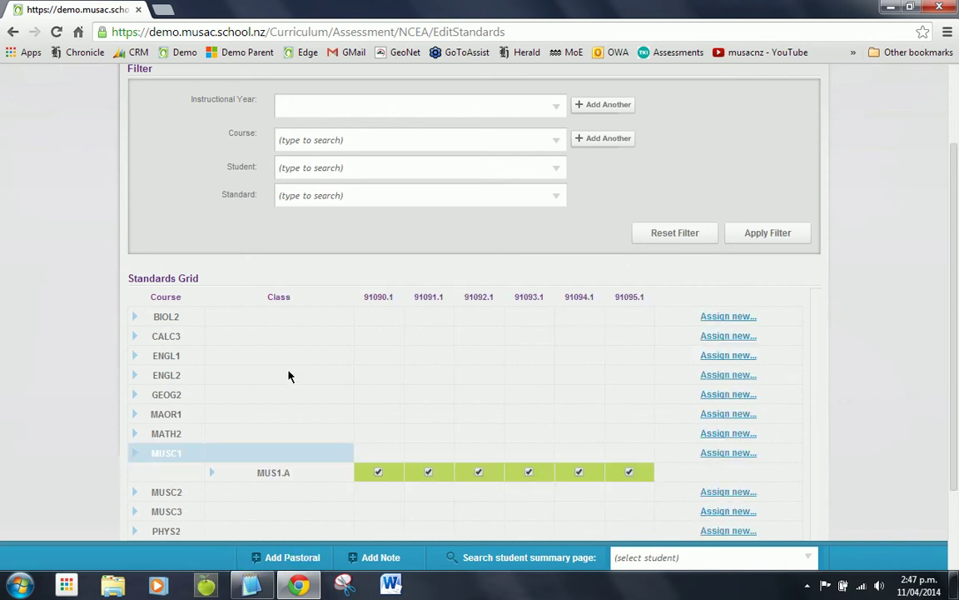
mouse_move(645, 308)
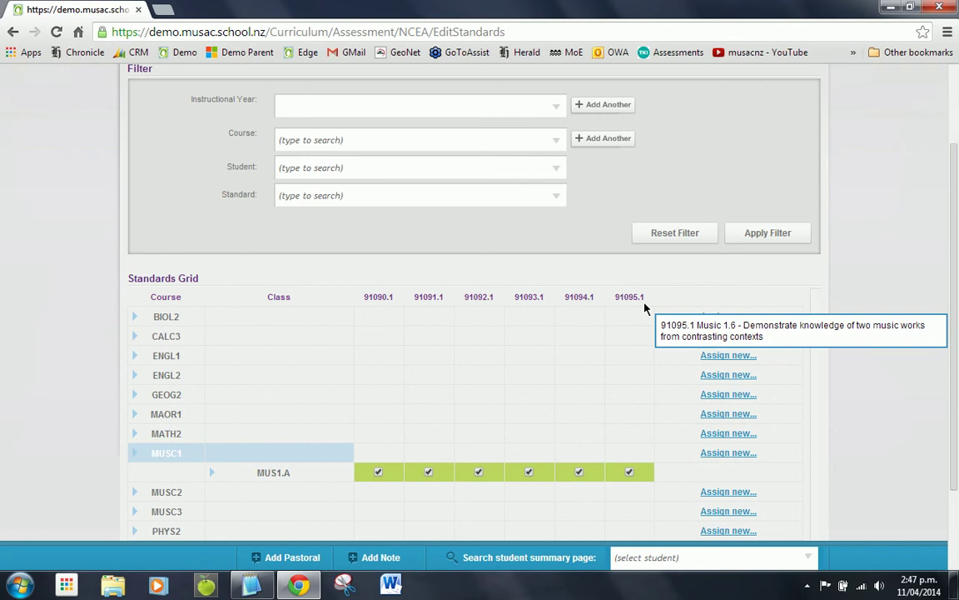
left_click(212, 475)
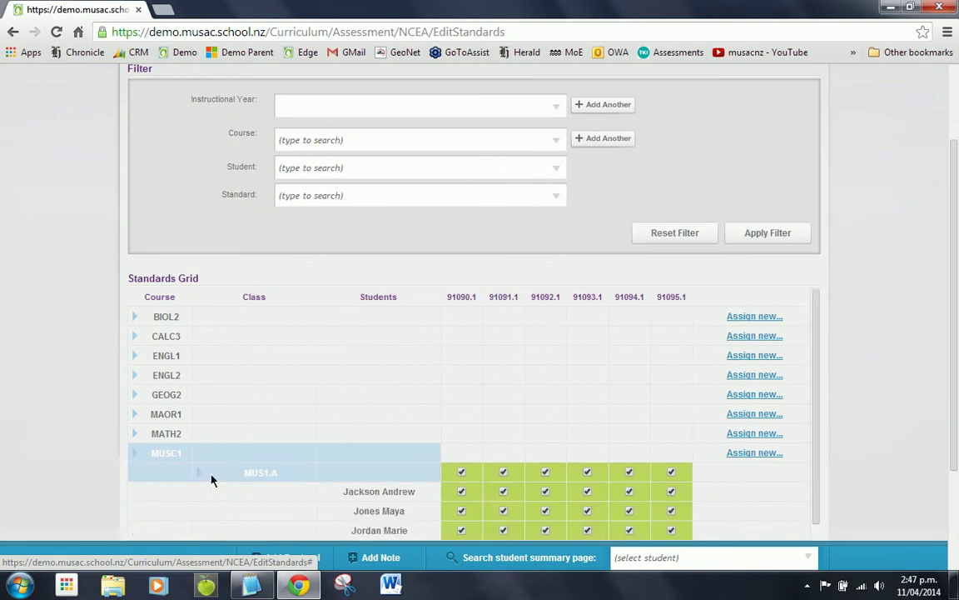
scroll(233, 422, "down", 3)
scroll(687, 439, "up", 1)
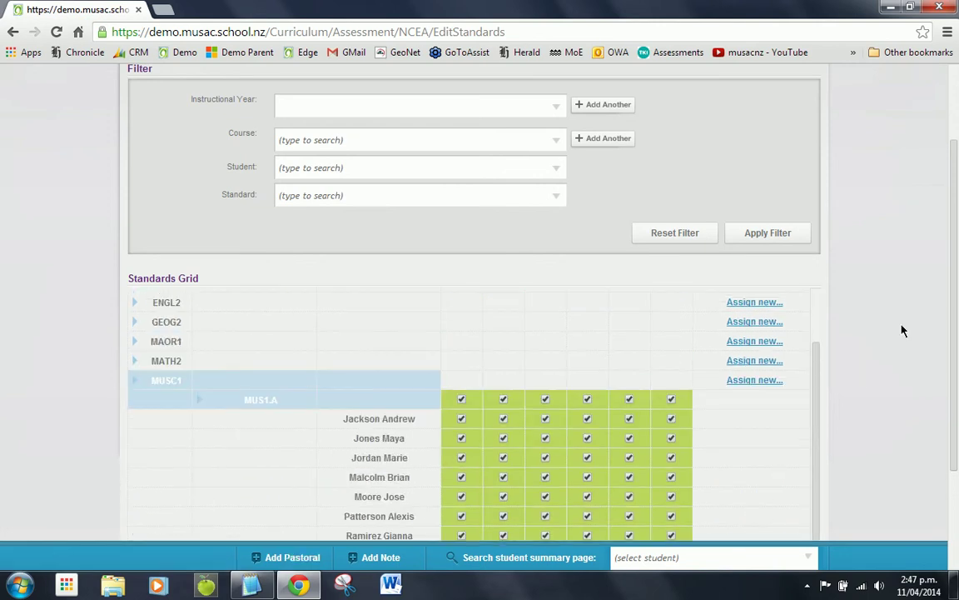
scroll(957, 336, "down", 1)
scroll(958, 336, "down", 1)
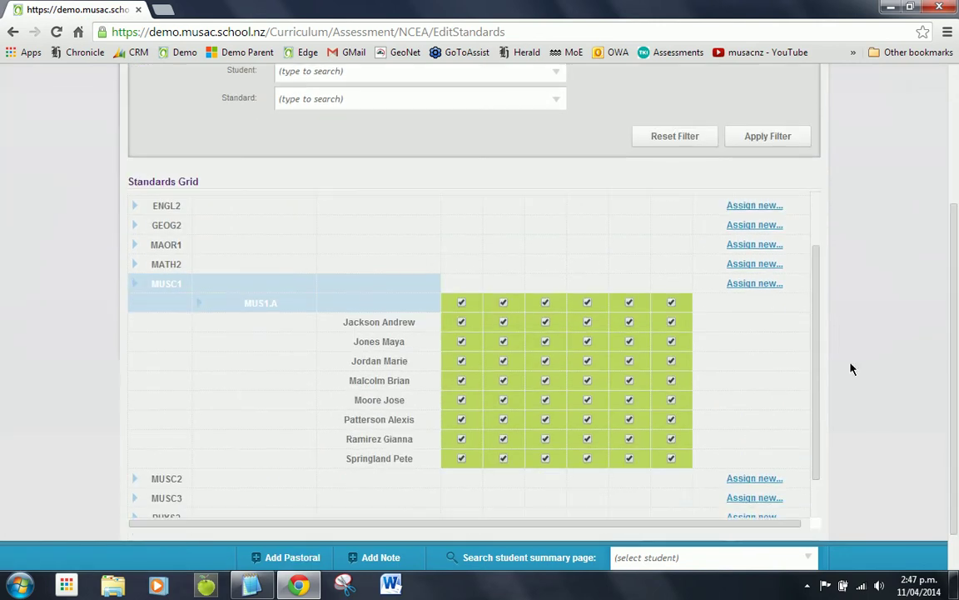
Unassign standard 91090.1 from the whole MUS1.A class, and assign it to the class again.
scroll(822, 401, "up", 3)
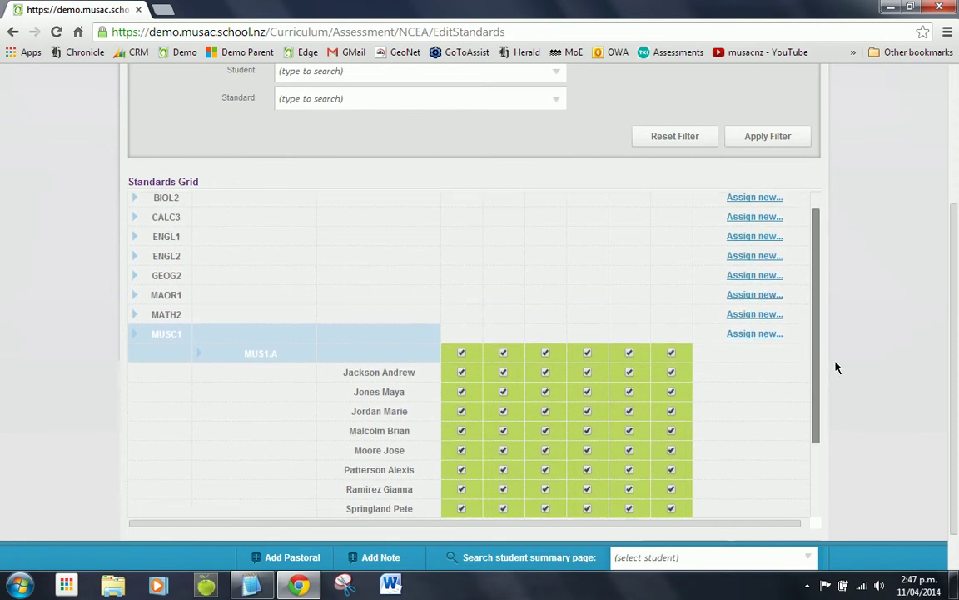
scroll(834, 392, "down", 2)
scroll(847, 360, "up", 3)
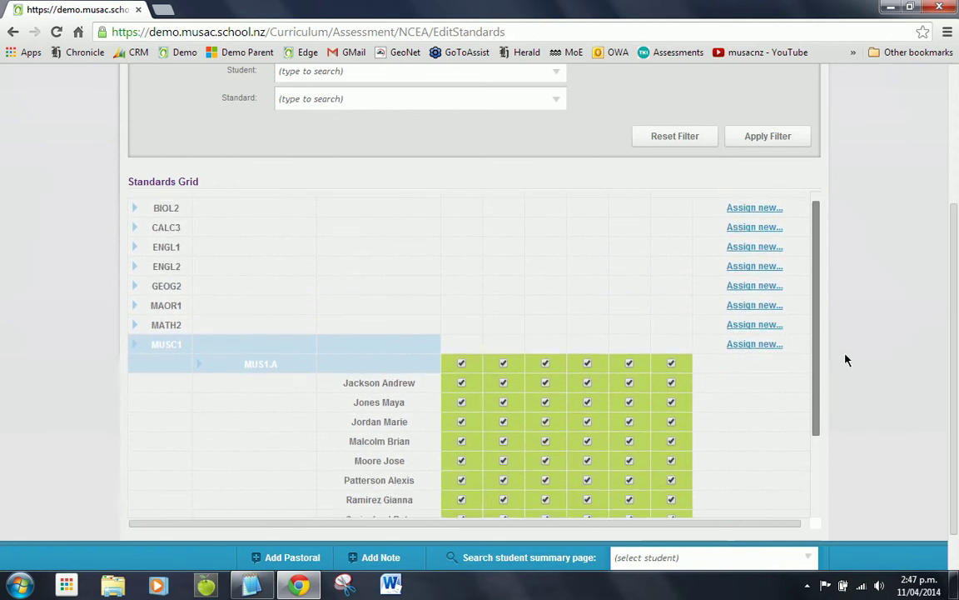
left_click(462, 374)
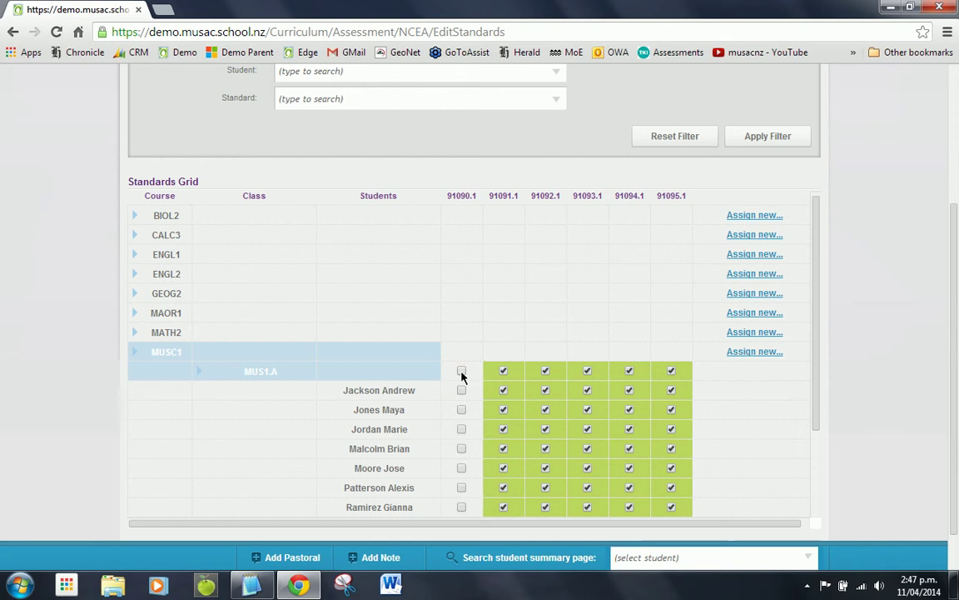
left_click(462, 373)
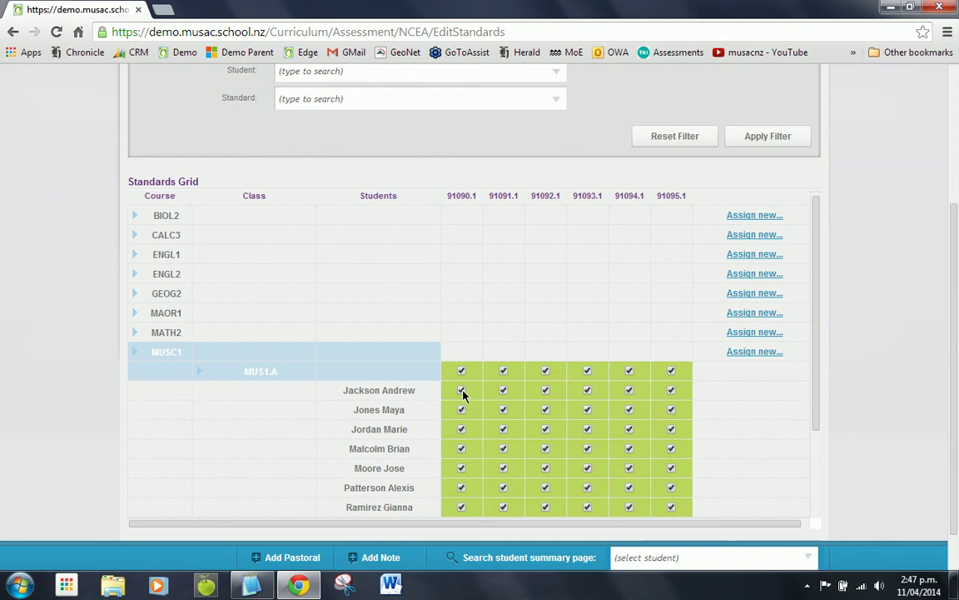
Unassign standards 91090.1 and 91092.1 from the first student in MUS1.A, and assign both again.
left_click(462, 392)
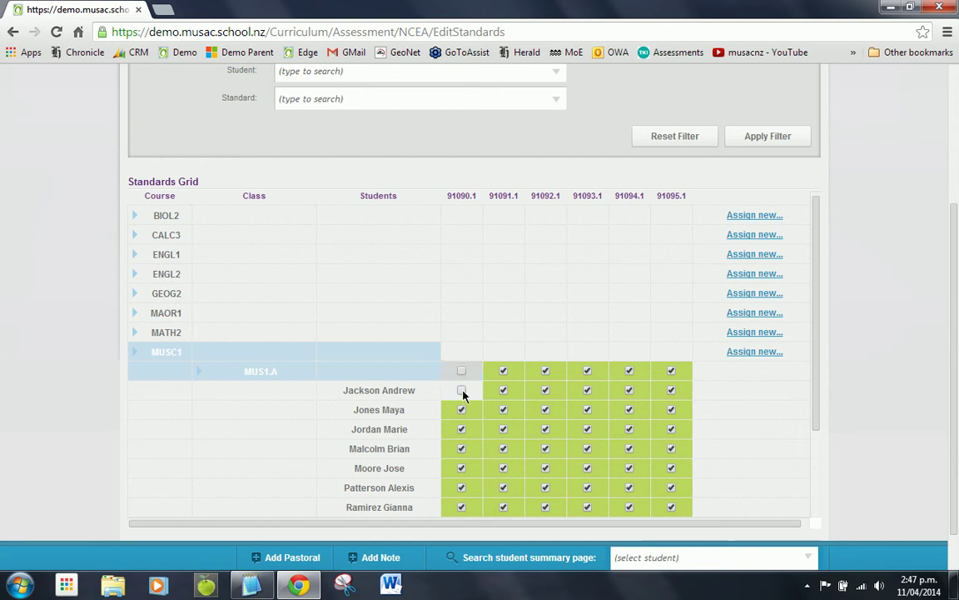
left_click(545, 392)
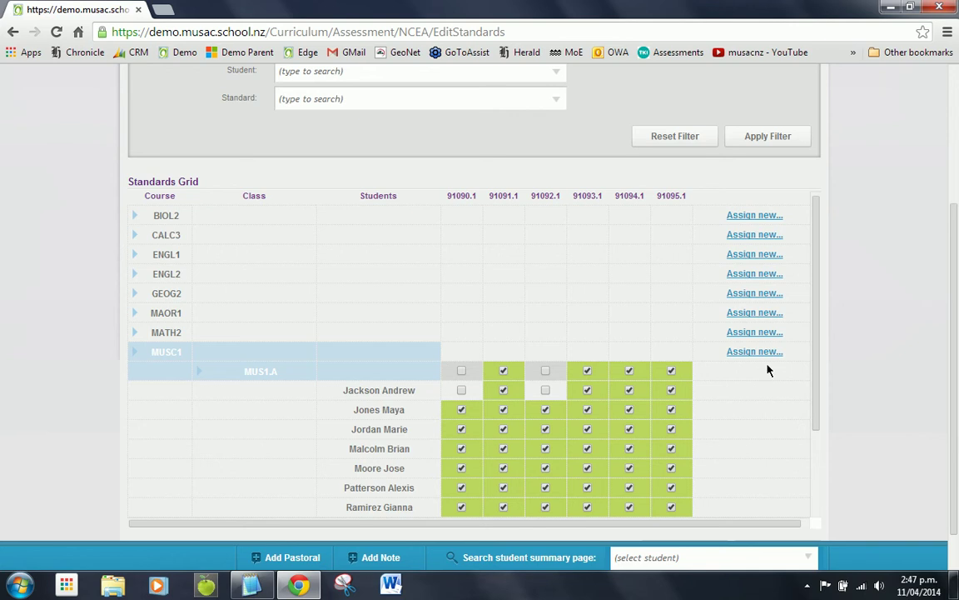
left_click_drag(820, 358, 821, 420)
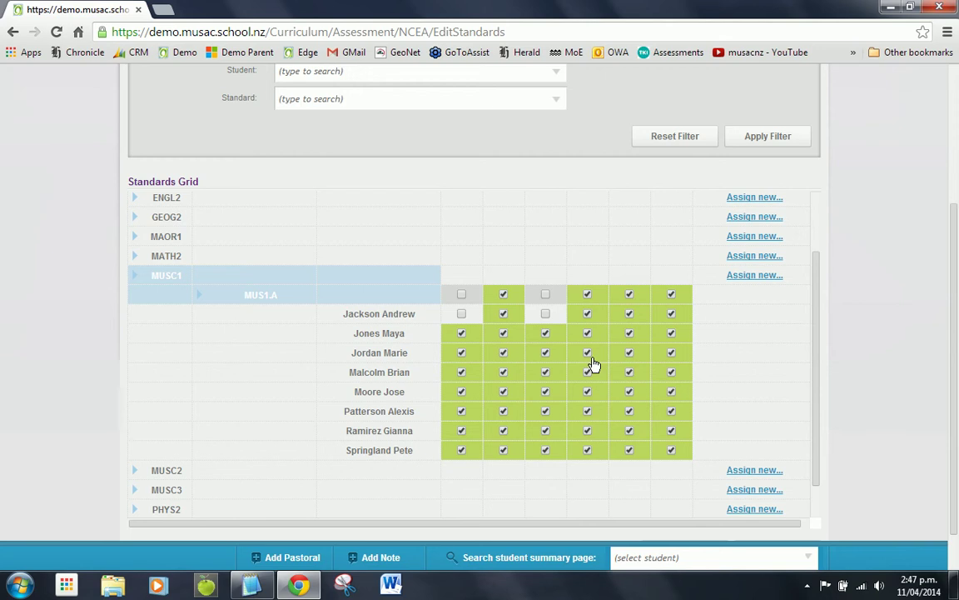
left_click(544, 314)
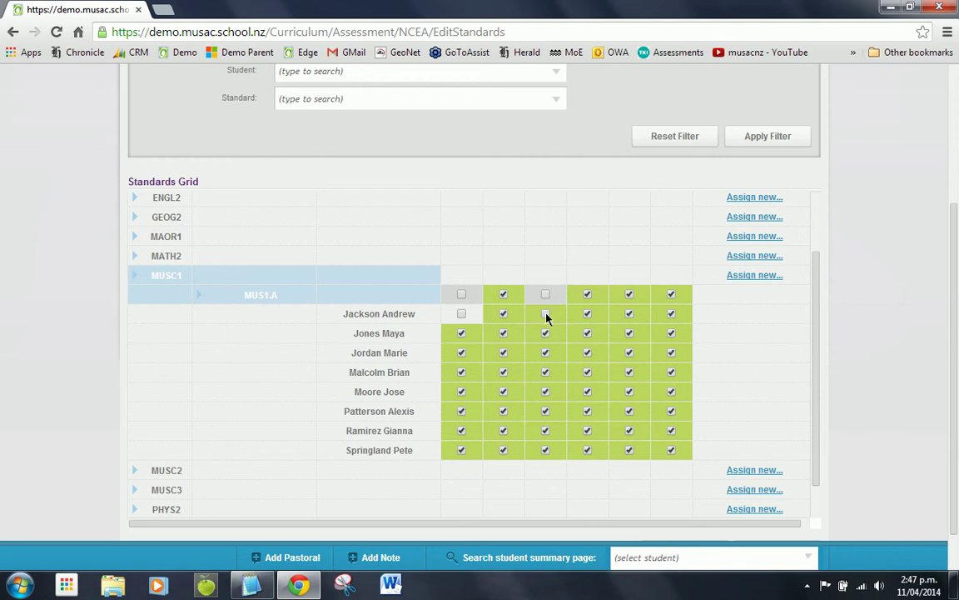
left_click(461, 314)
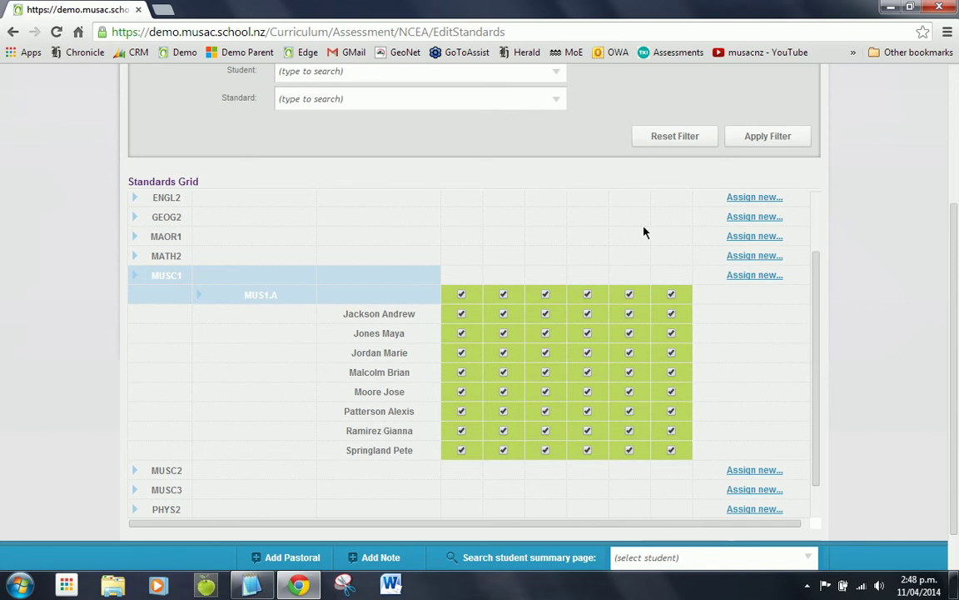
Reset the filter on the Edit Standards page.
scroll(637, 206, "up", 1)
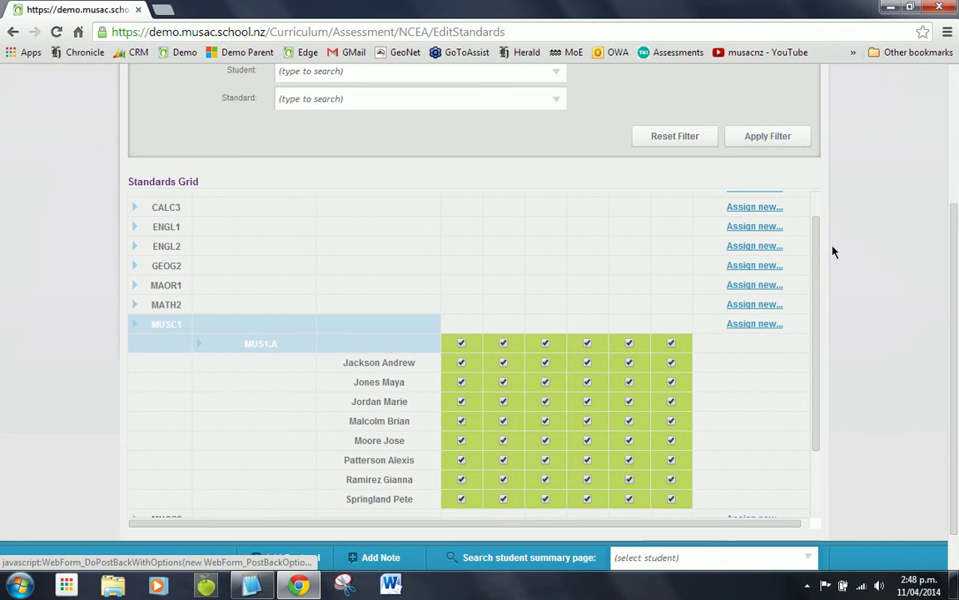
scroll(816, 265, "down", 1)
left_click(676, 143)
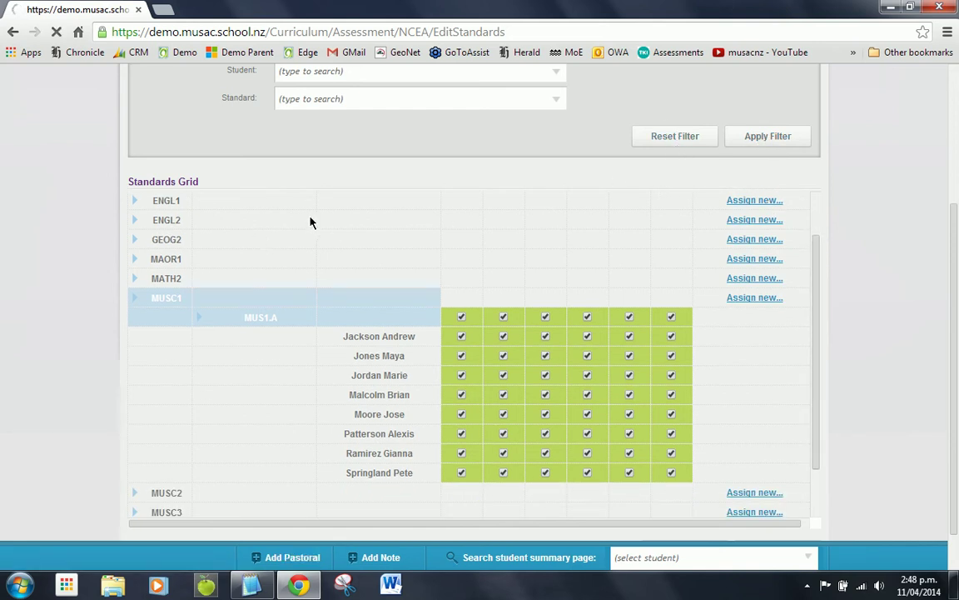
Open the NCEA Progress Table and look over its filters and the students' credit columns.
scroll(313, 391, "down", 1)
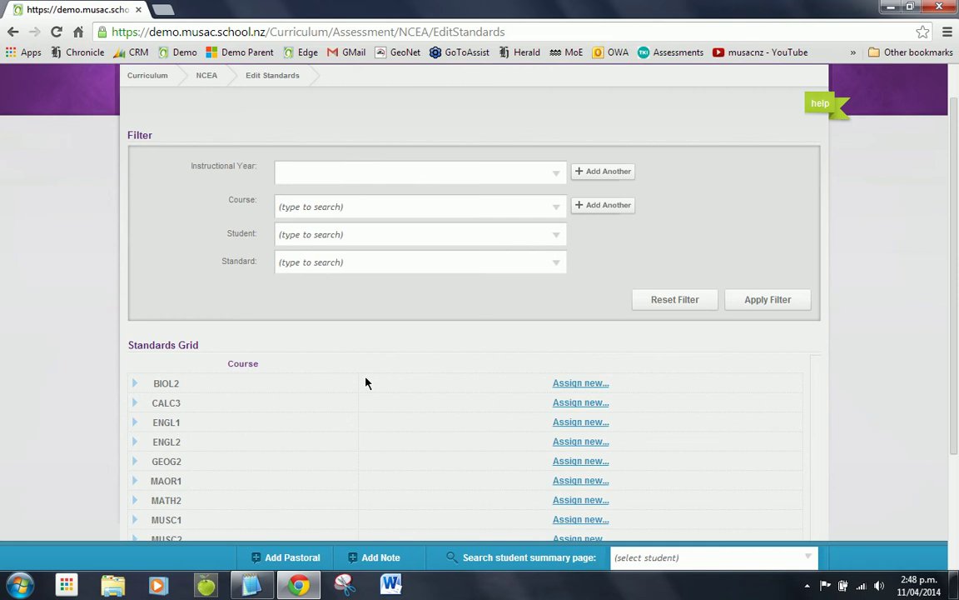
scroll(471, 348, "up", 1)
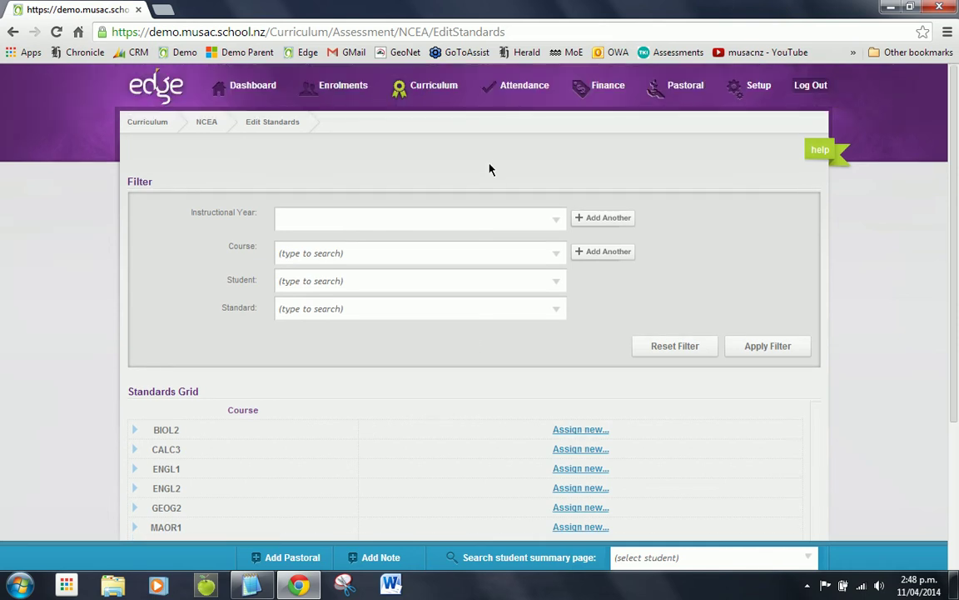
mouse_move(437, 98)
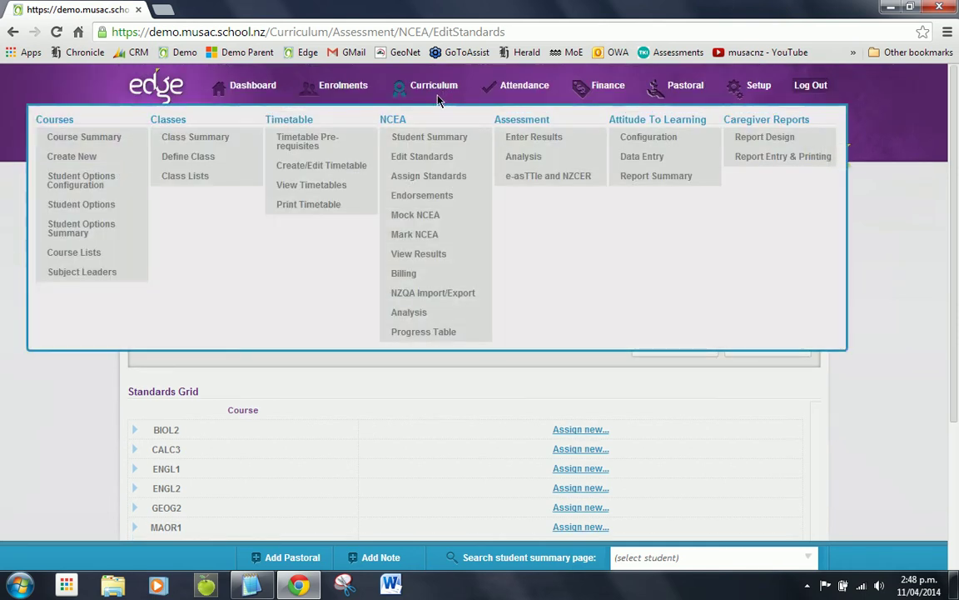
left_click(418, 332)
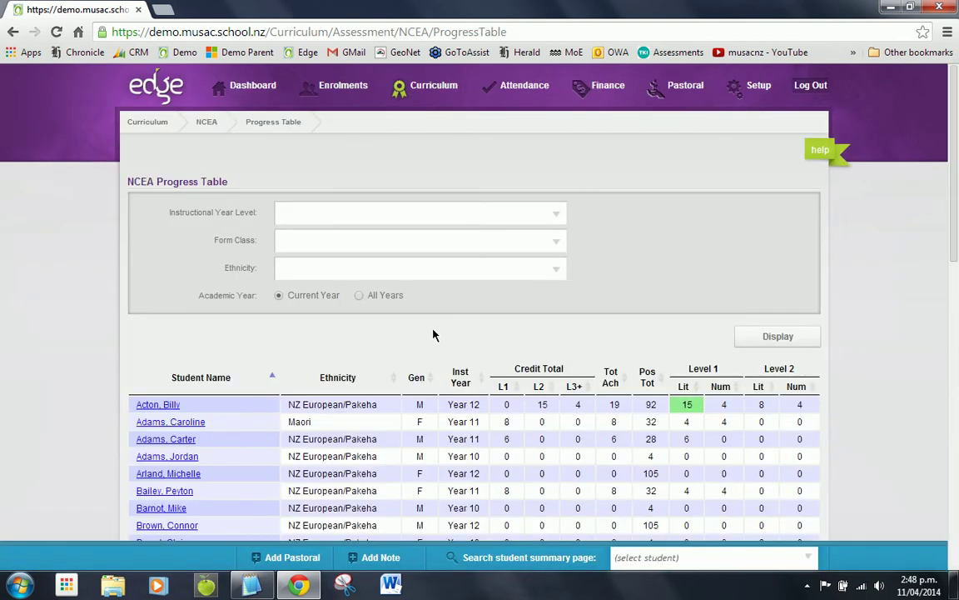
scroll(433, 328, "down", 1)
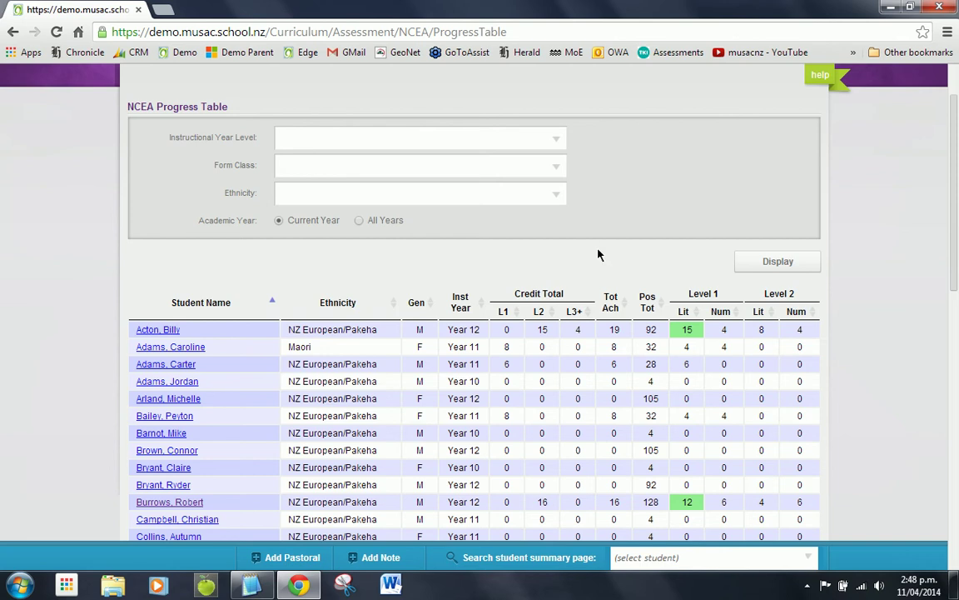
scroll(613, 247, "down", 1)
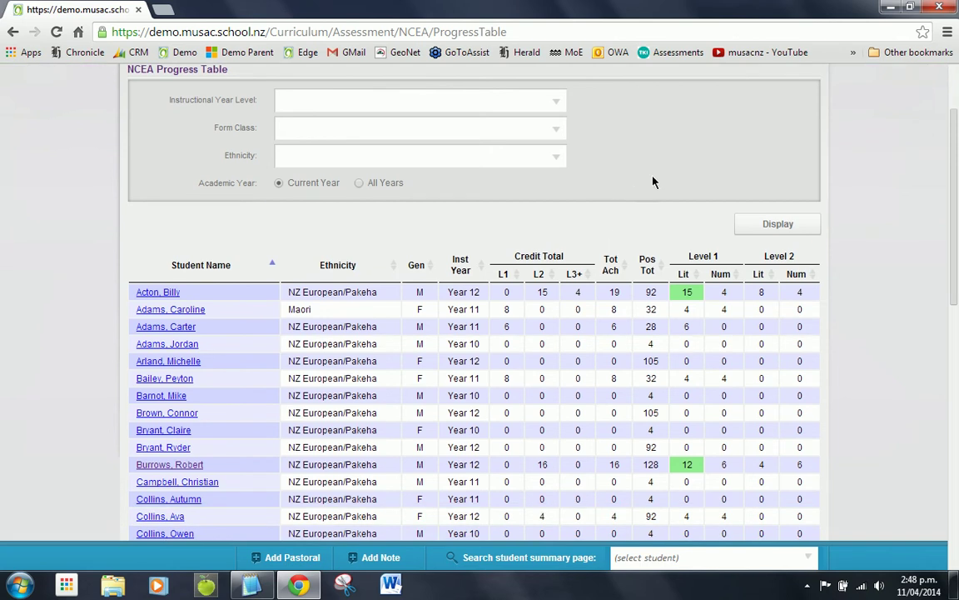
Sort the progress table by Pos Tot from highest to lowest and look through the student list.
left_click(663, 272)
left_click(663, 272)
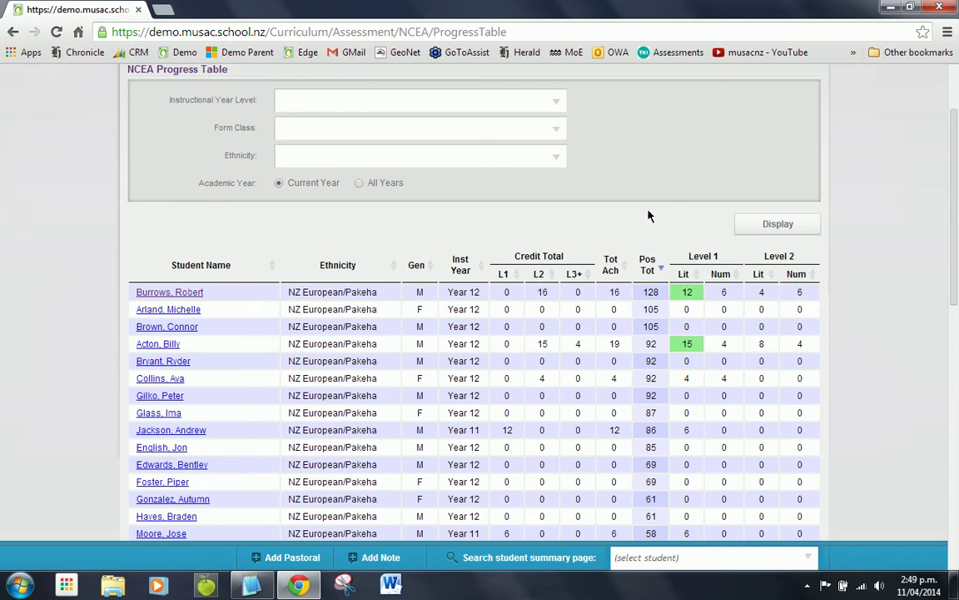
scroll(583, 238, "down", 3)
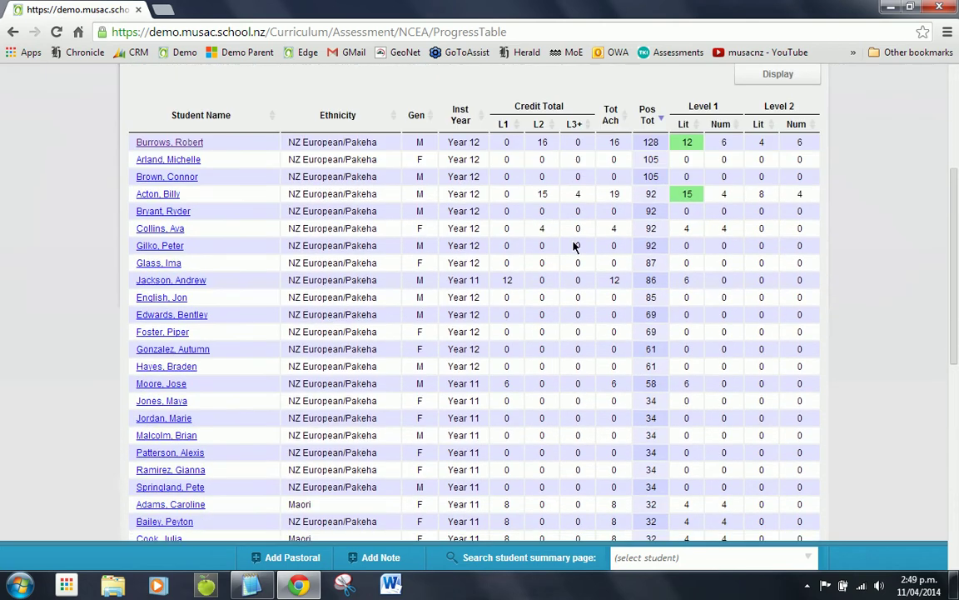
scroll(566, 241, "down", 6)
scroll(447, 231, "up", 5)
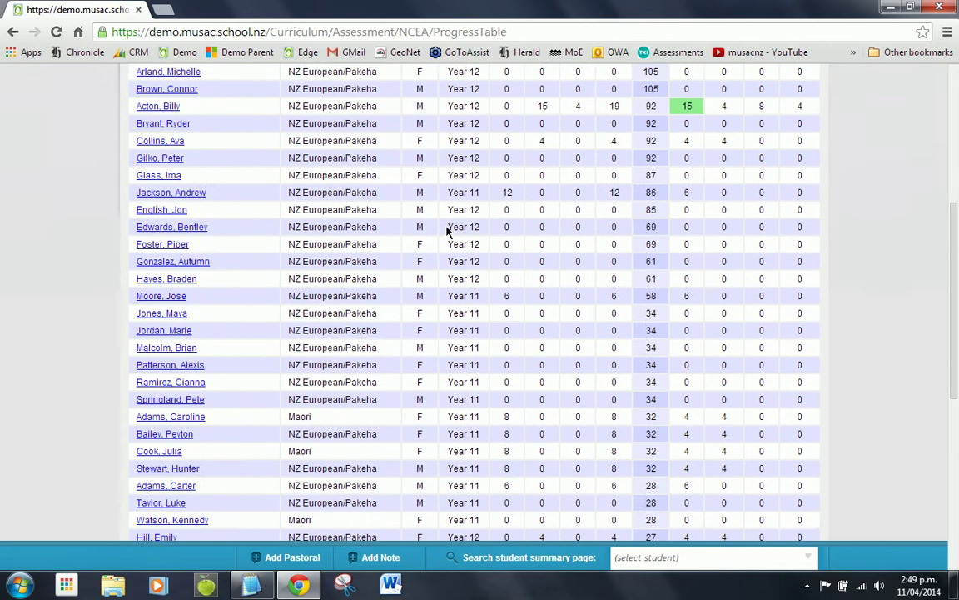
scroll(447, 232, "up", 1)
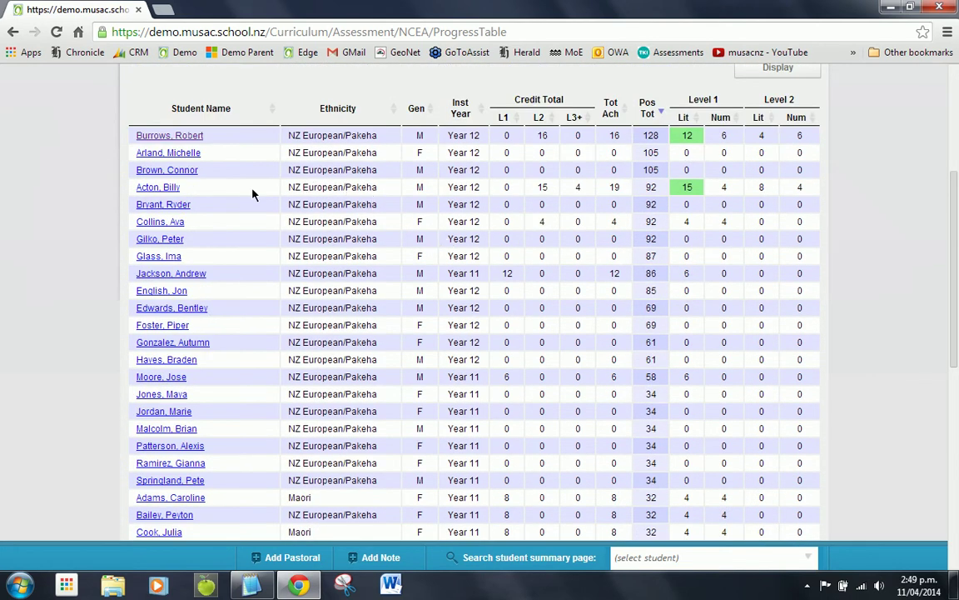
Open the NCEA summary of the first student in the sorted table in a new browser tab and switch to it.
right_click(198, 139)
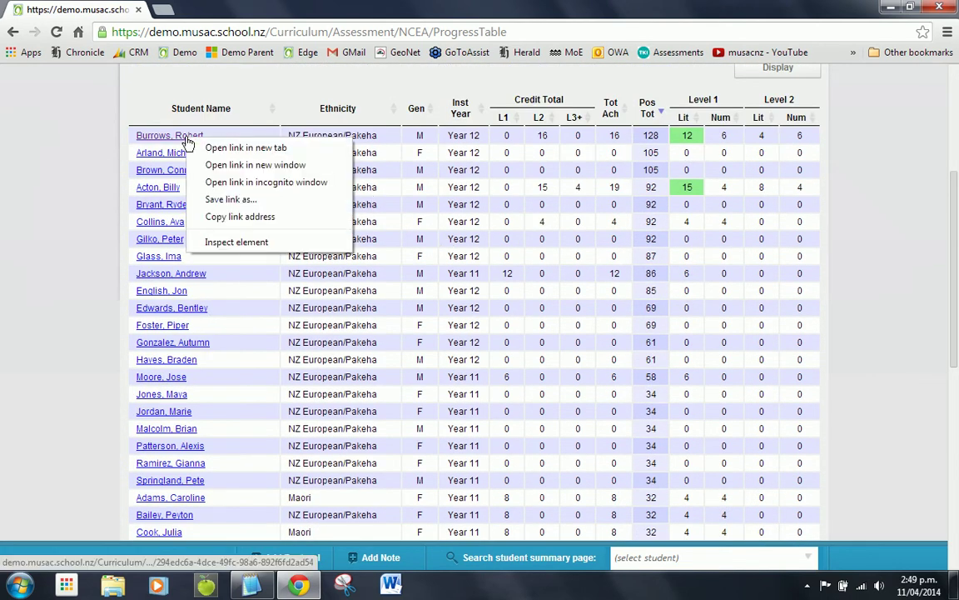
left_click(223, 154)
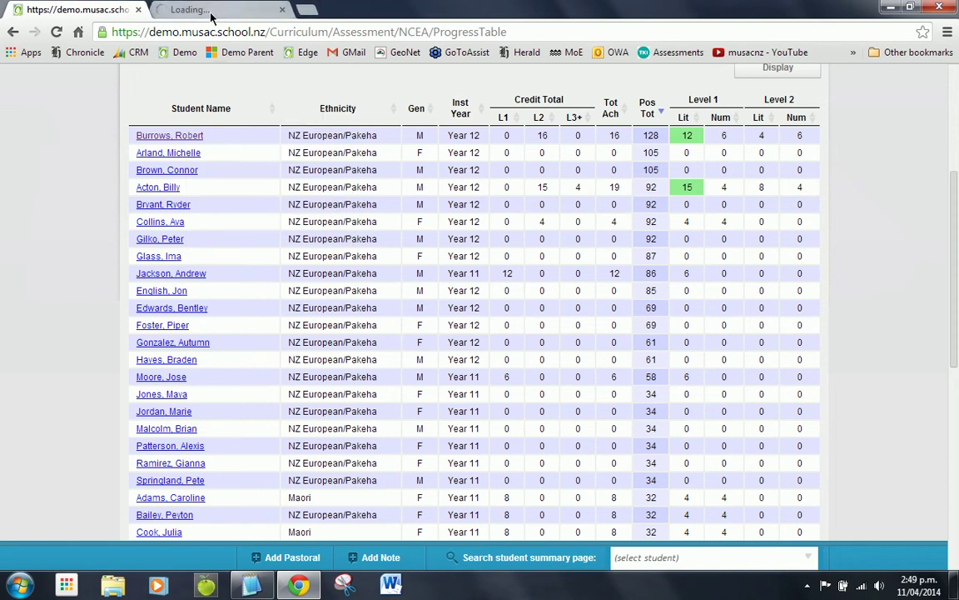
left_click(210, 13)
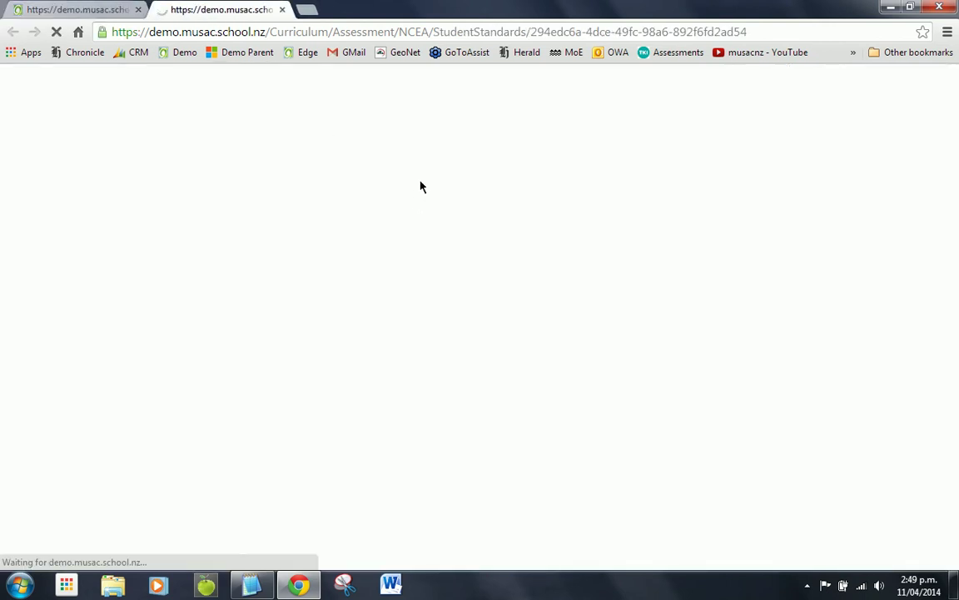
Review the student's provisional credits and their achieved and in-progress standards, and open the student's Credit Summary.
scroll(353, 170, "down", 2)
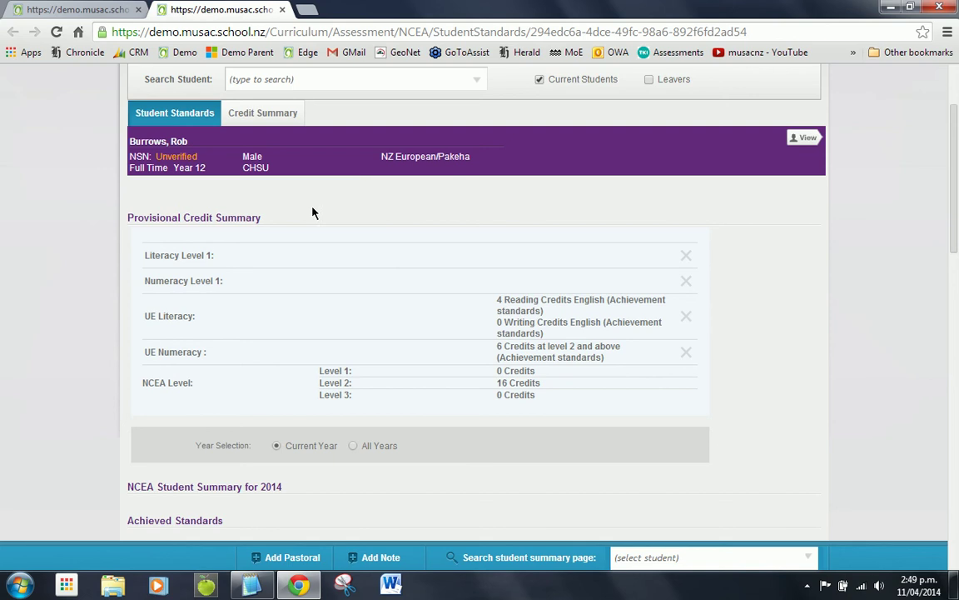
scroll(300, 264, "down", 8)
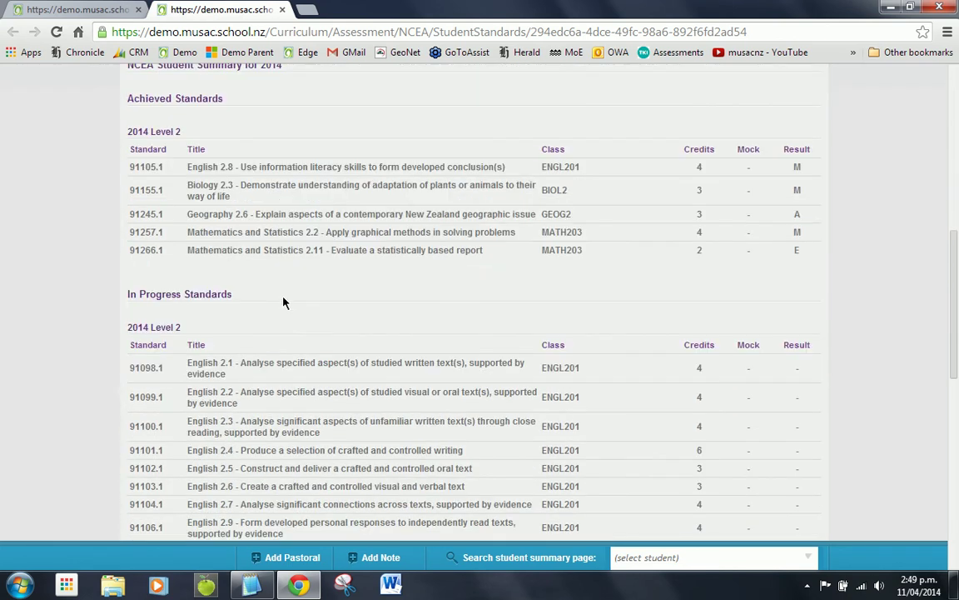
scroll(283, 302, "down", 6)
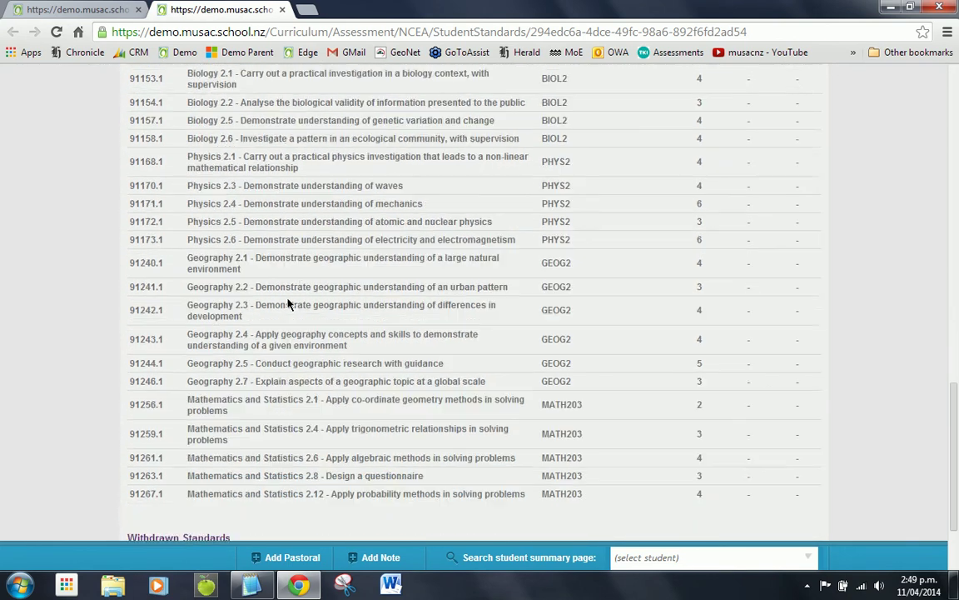
scroll(287, 298, "down", 1)
scroll(295, 303, "up", 3)
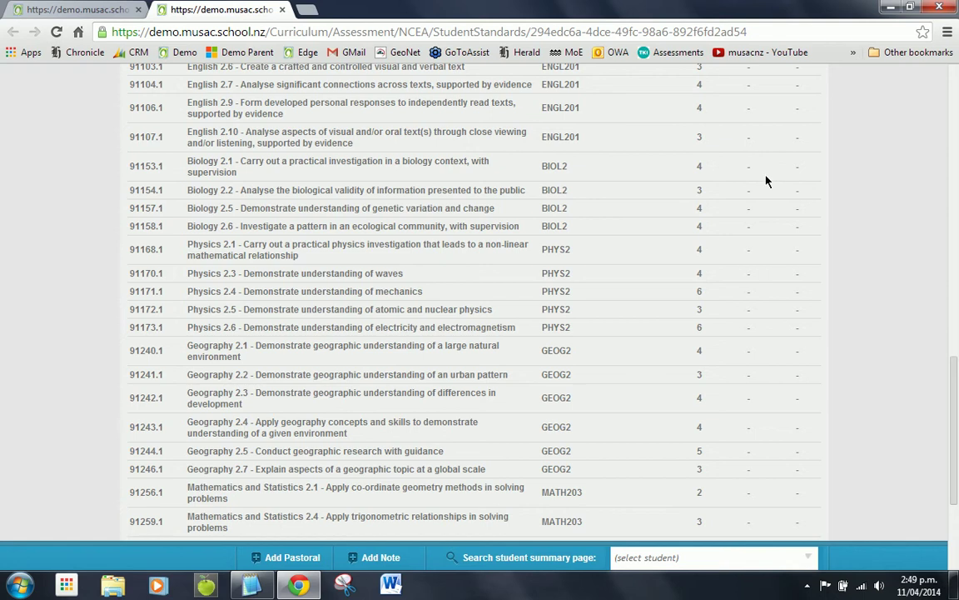
scroll(446, 265, "up", 5)
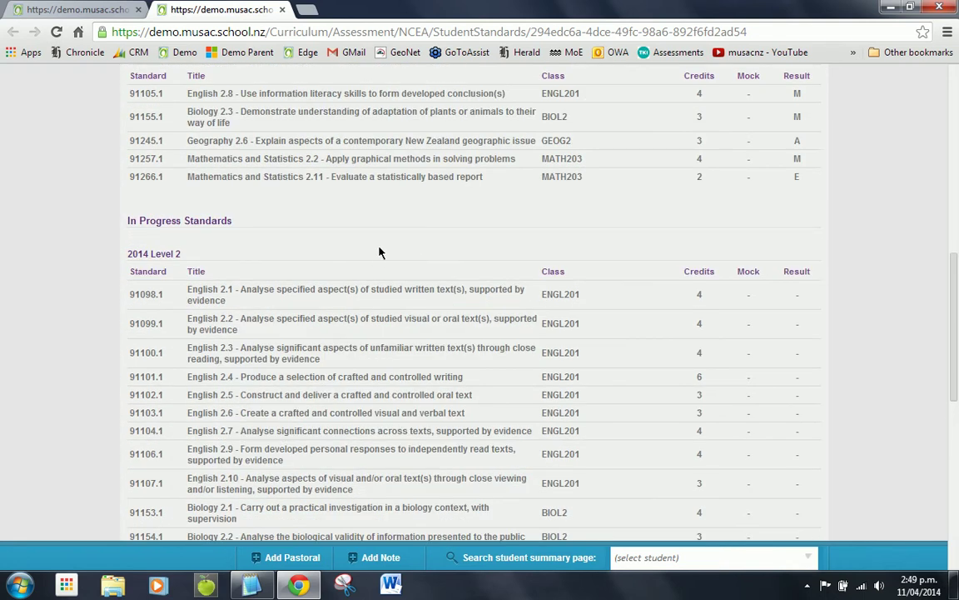
scroll(384, 252, "up", 4)
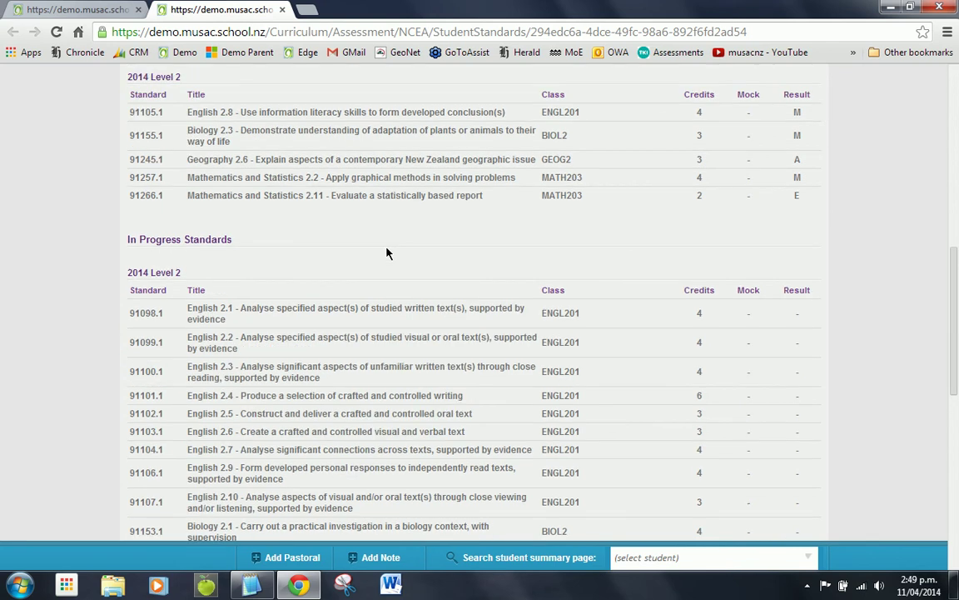
scroll(386, 253, "up", 2)
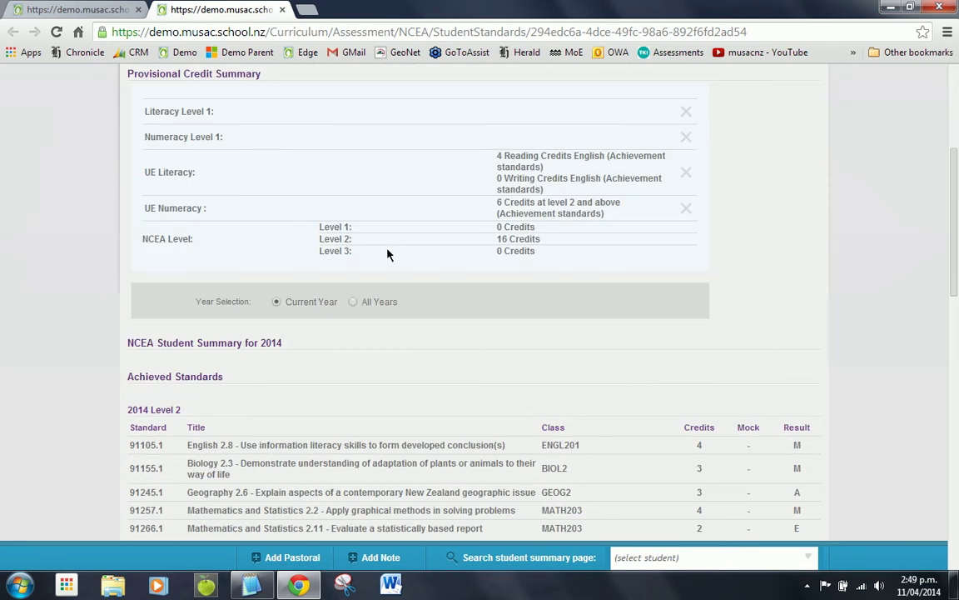
scroll(386, 253, "up", 3)
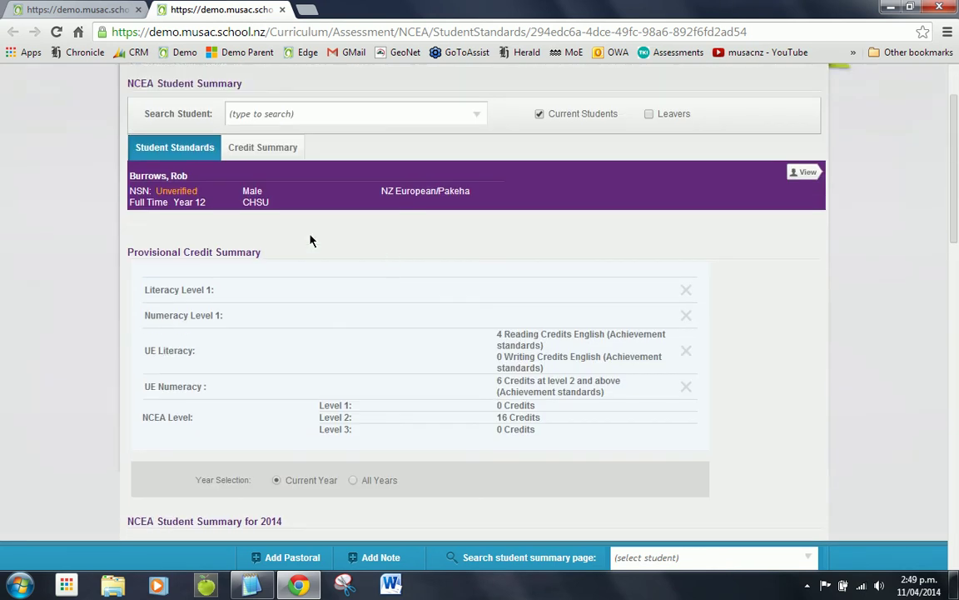
left_click(265, 149)
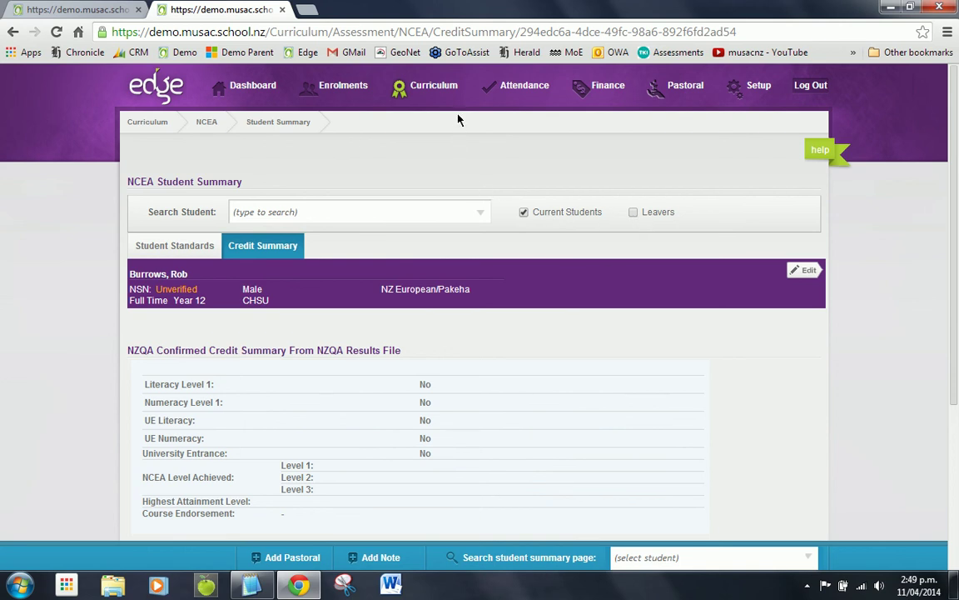
Open the NCEA Billing page.
mouse_move(445, 96)
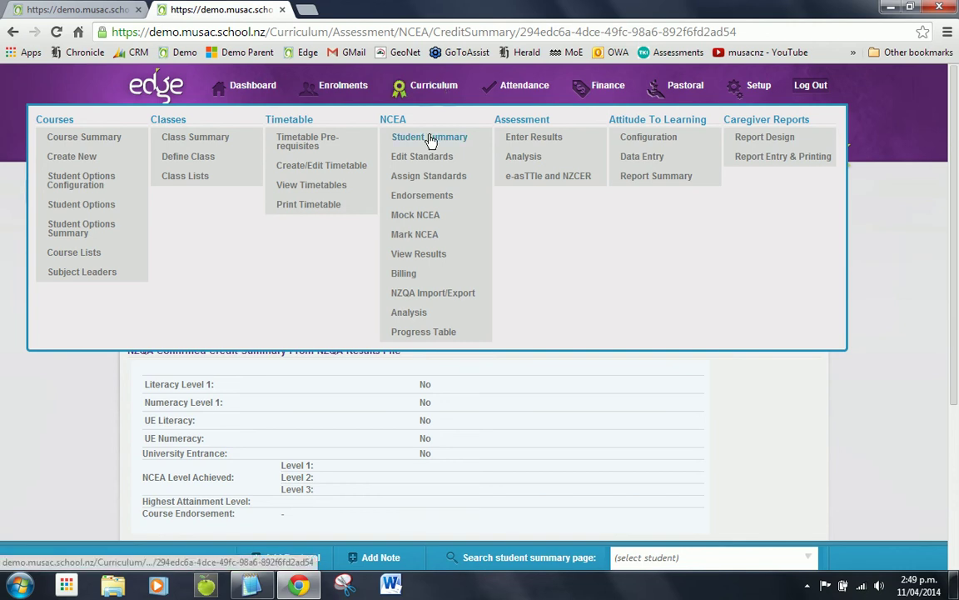
left_click(409, 280)
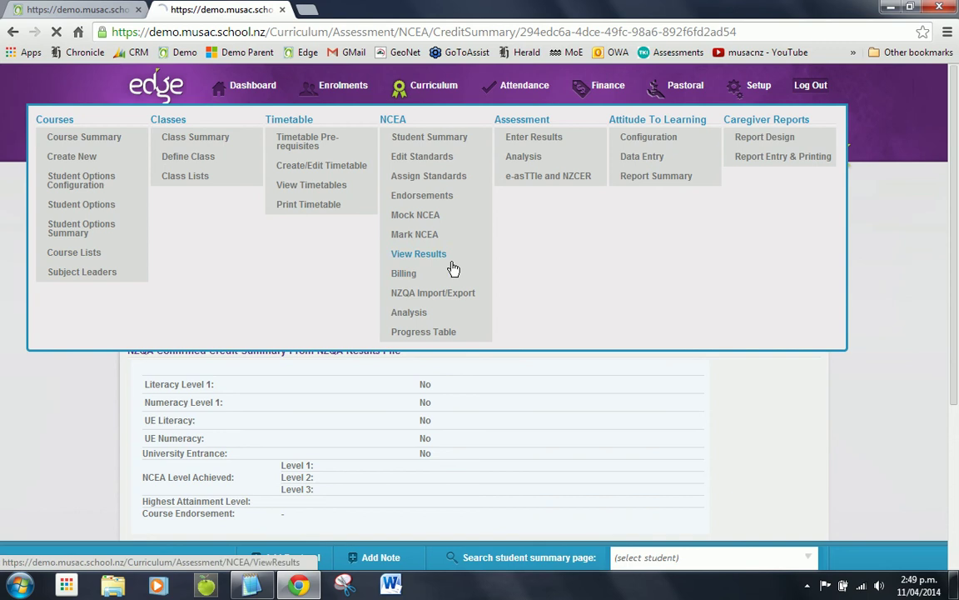